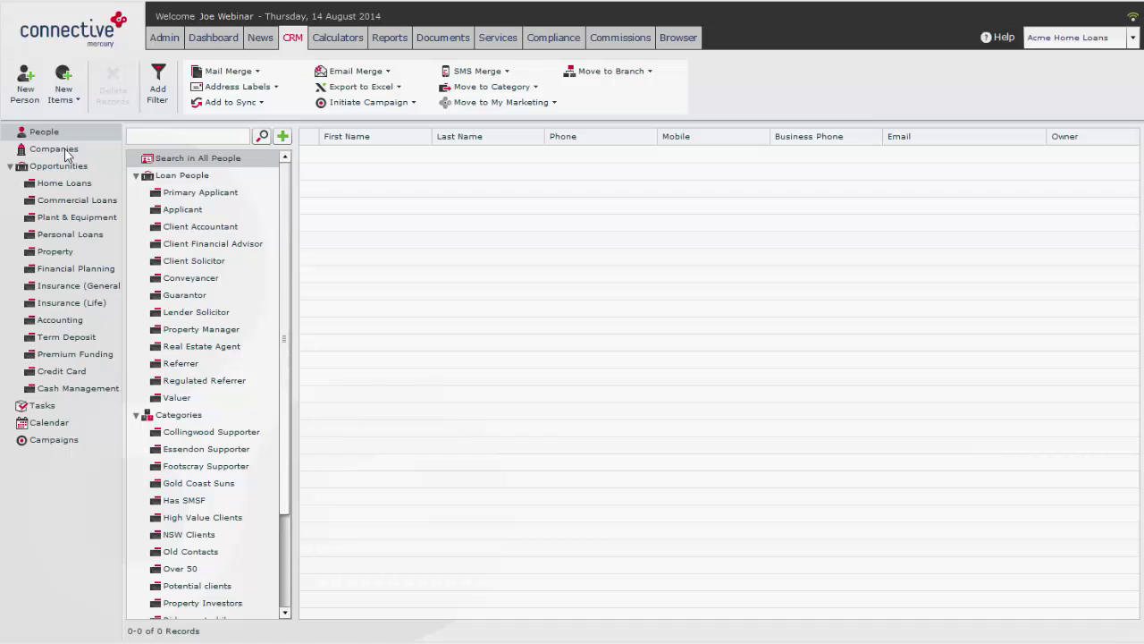
- List all people and narrow the list with a Relationship Manager filter set to the logged-in user
left_click(261, 136)
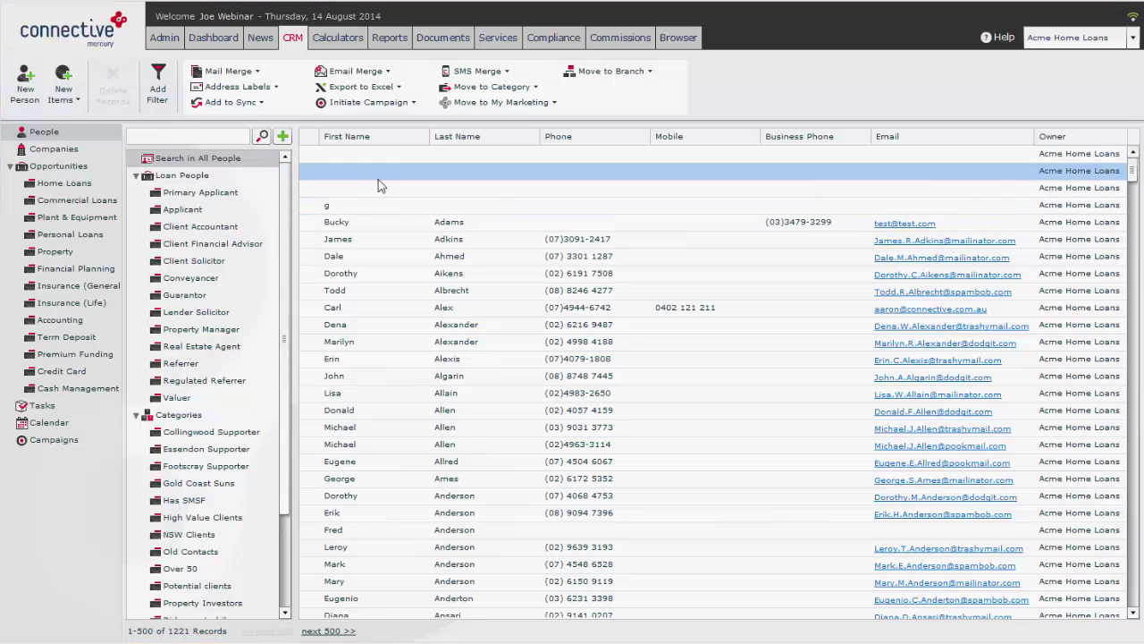
left_click(157, 89)
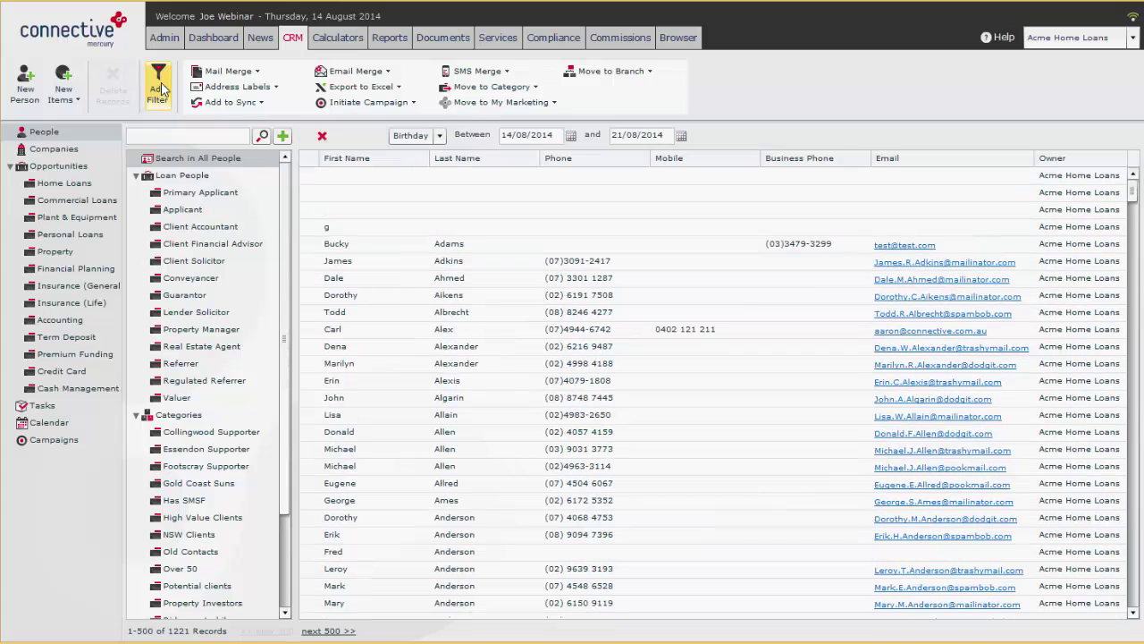
left_click(441, 136)
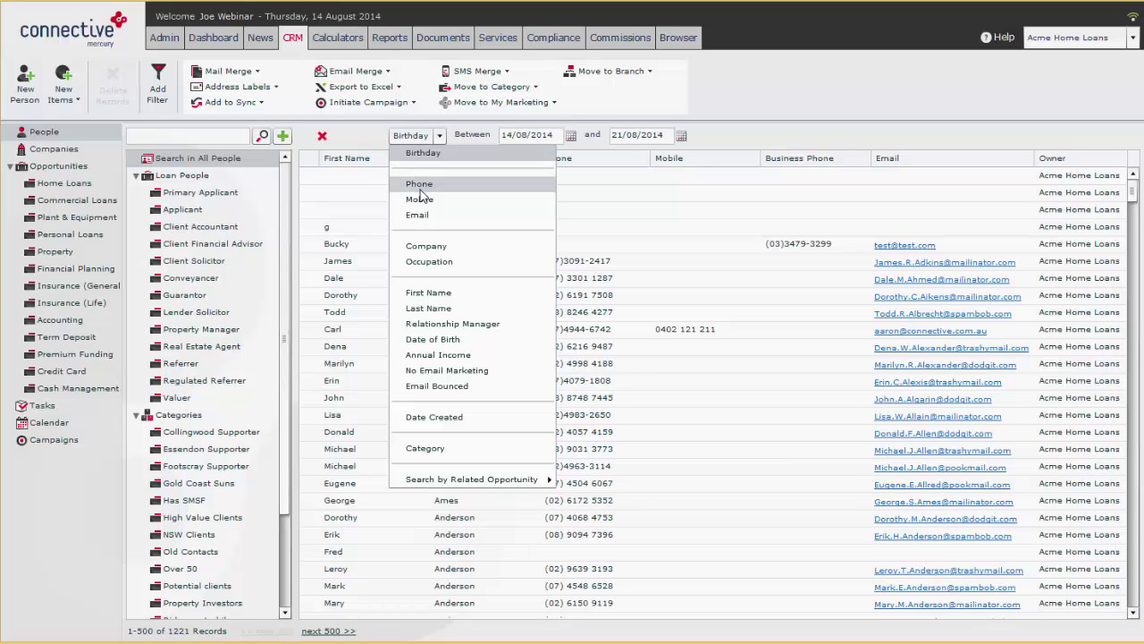
left_click(490, 325)
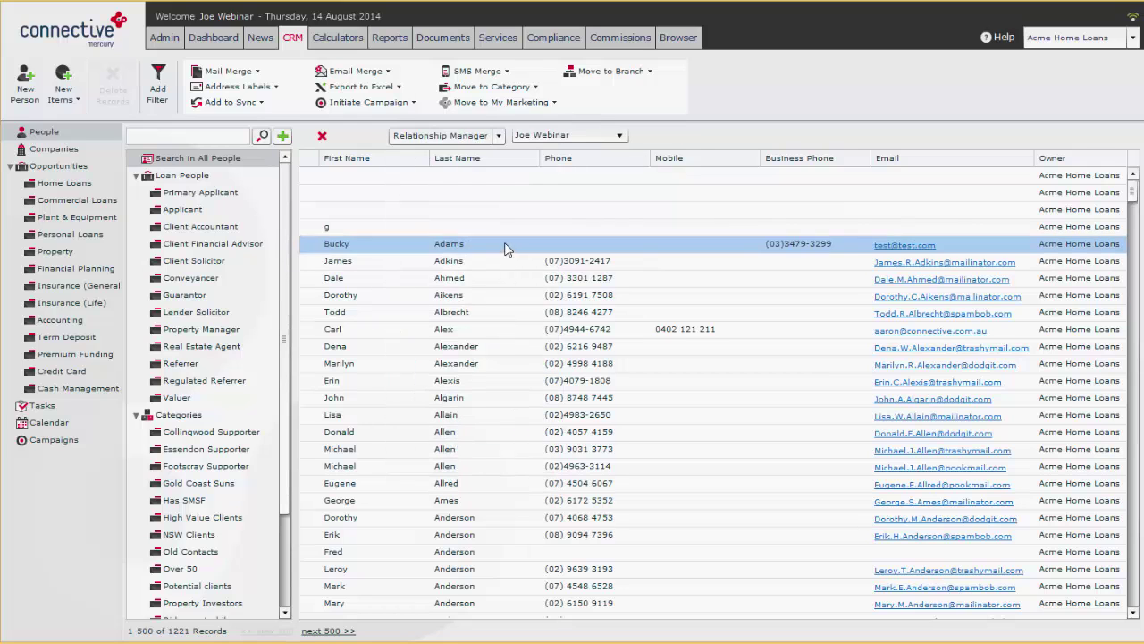
left_click(262, 136)
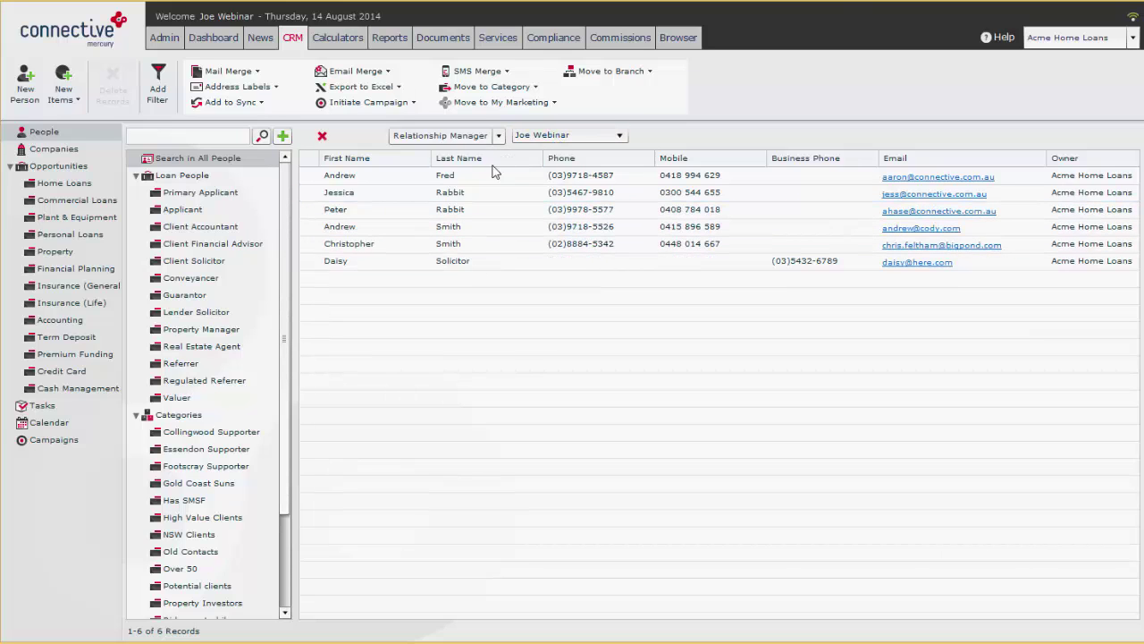
- Open the first person's record from the results, check its Relationship Manager field, and save and exit the record
left_click(461, 180)
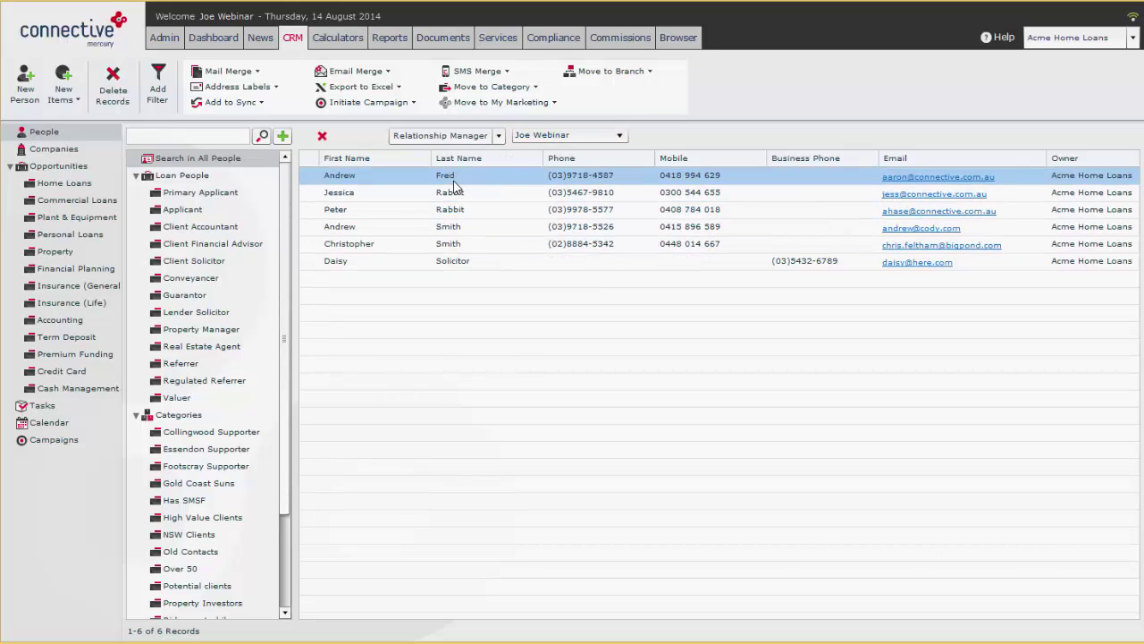
double_click(453, 182)
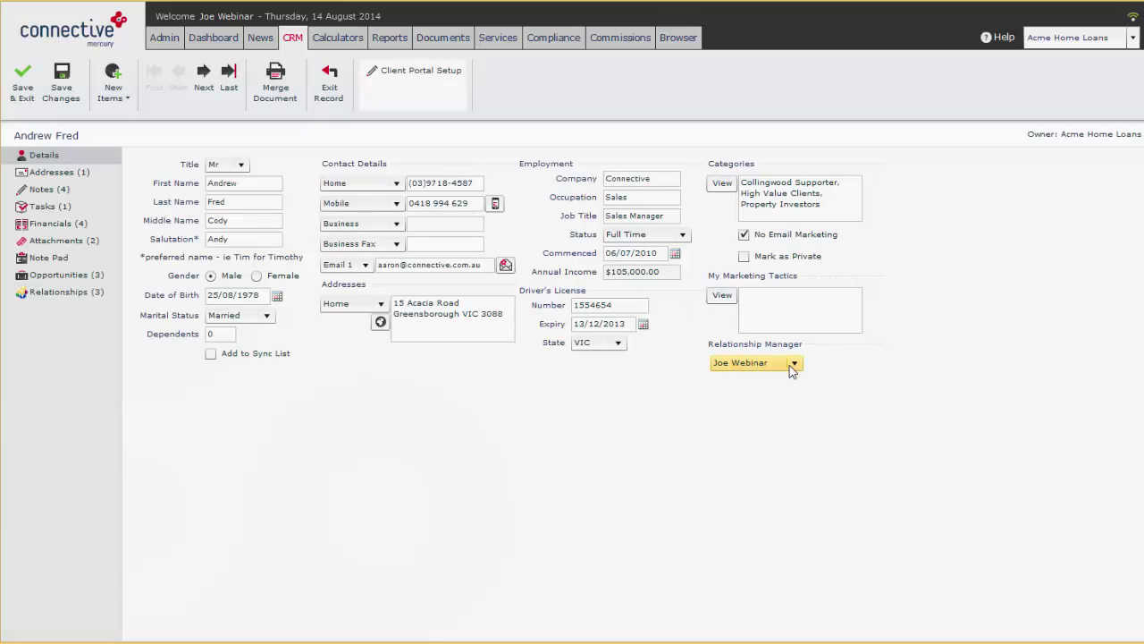
left_click(793, 363)
left_click(793, 363)
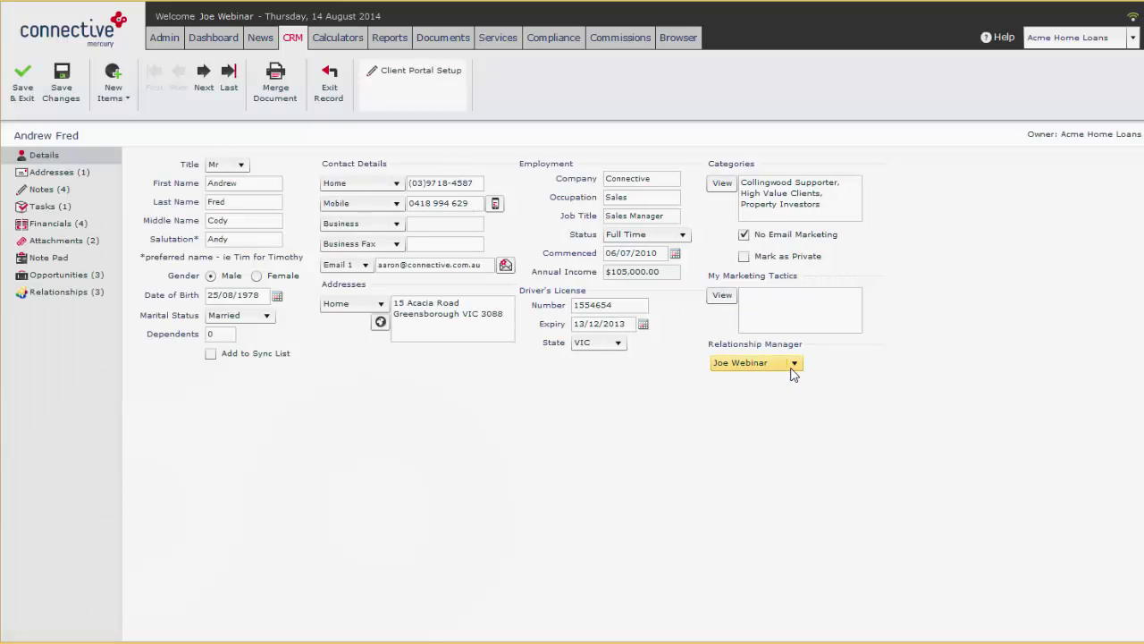
left_click(28, 83)
- Change the people filter to Email Bounced with the value True and run the search
left_click(498, 134)
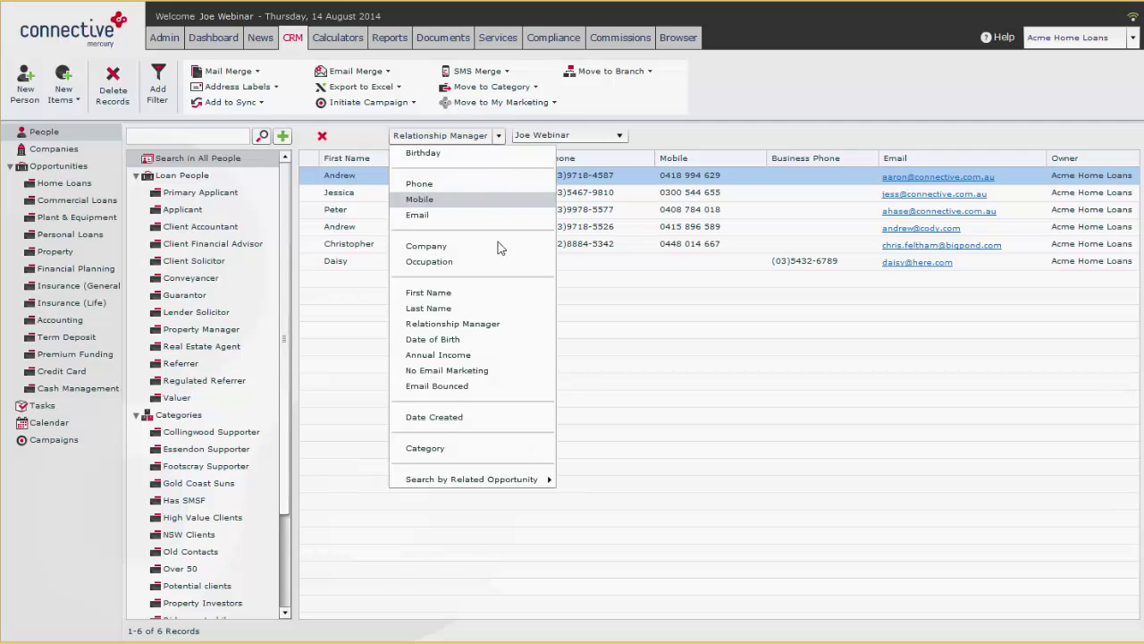
left_click(483, 386)
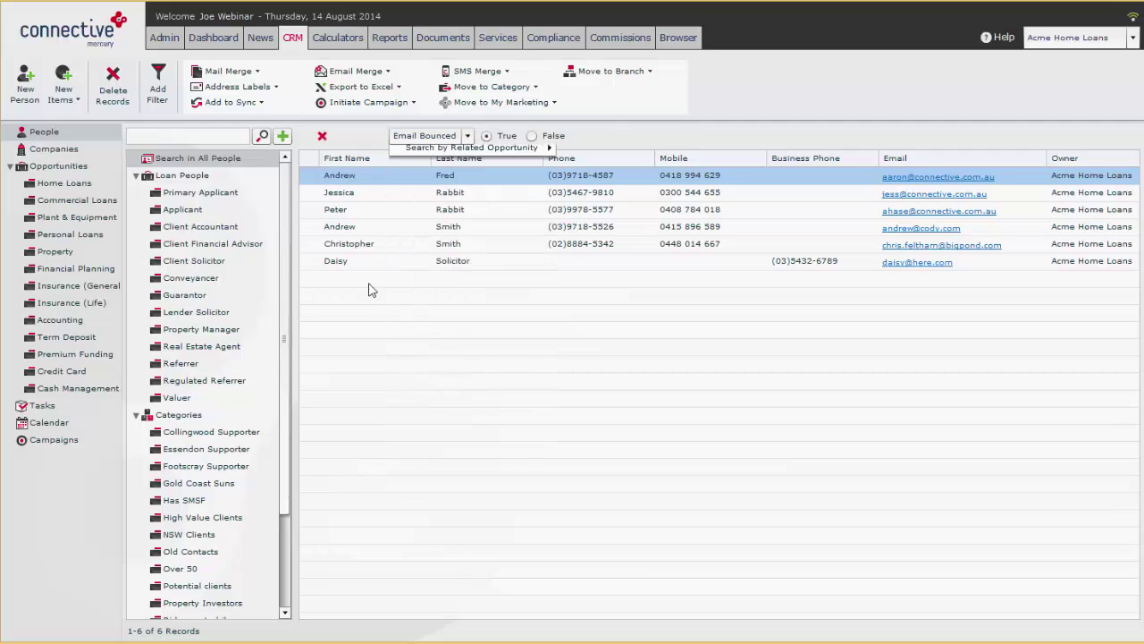
left_click(268, 140)
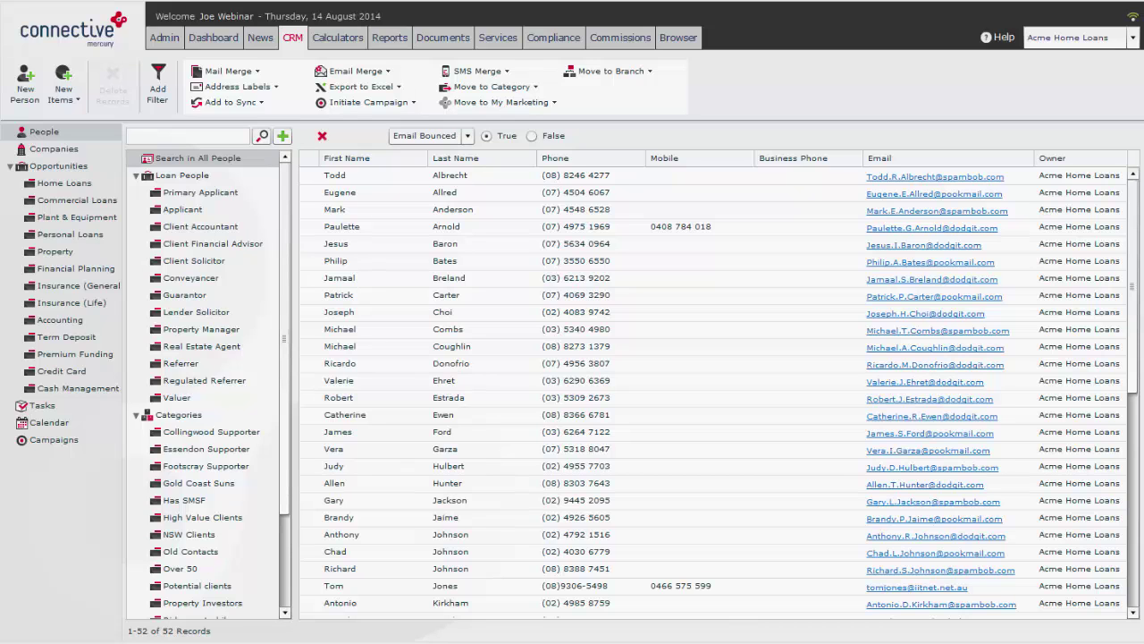
- Change the people filter to Category In Collingwood Supporter and run the search
left_click(447, 136)
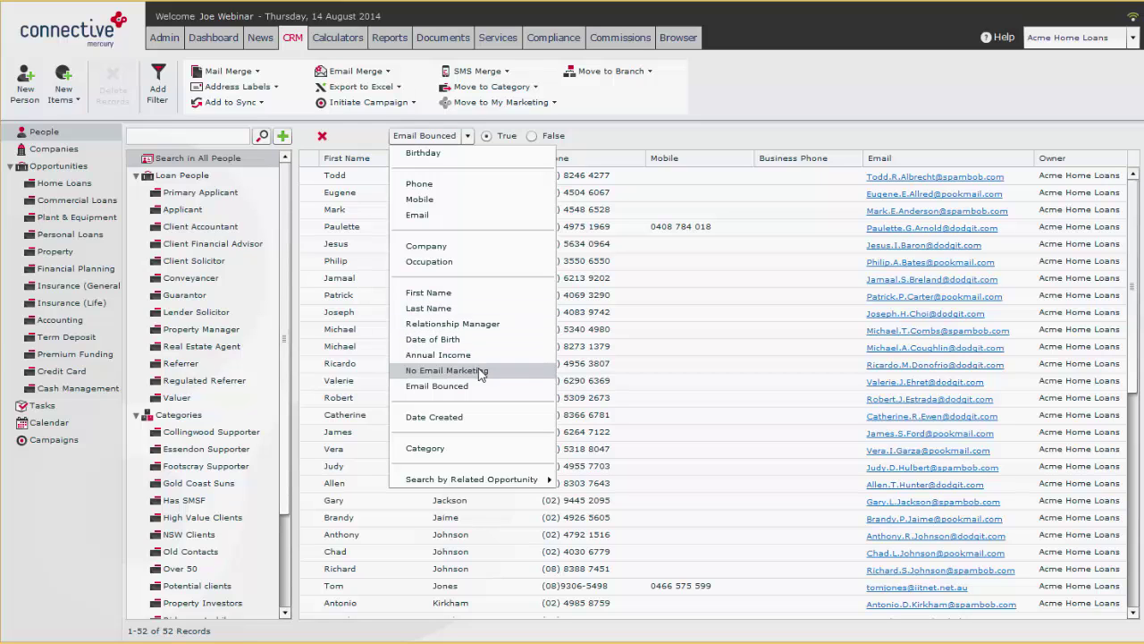
left_click(513, 450)
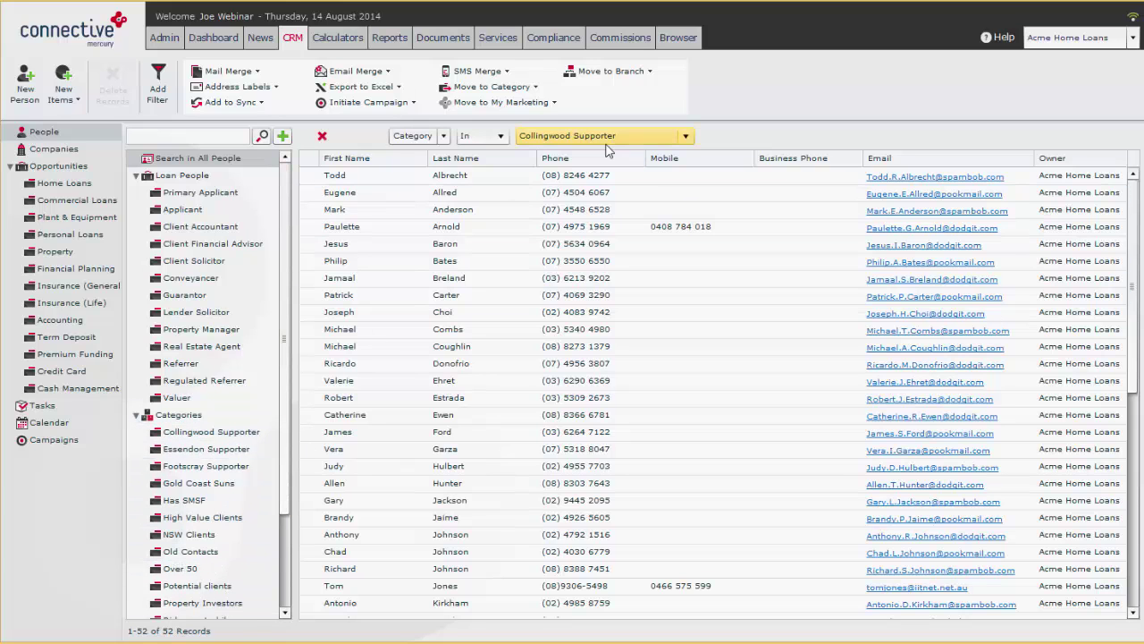
left_click(262, 137)
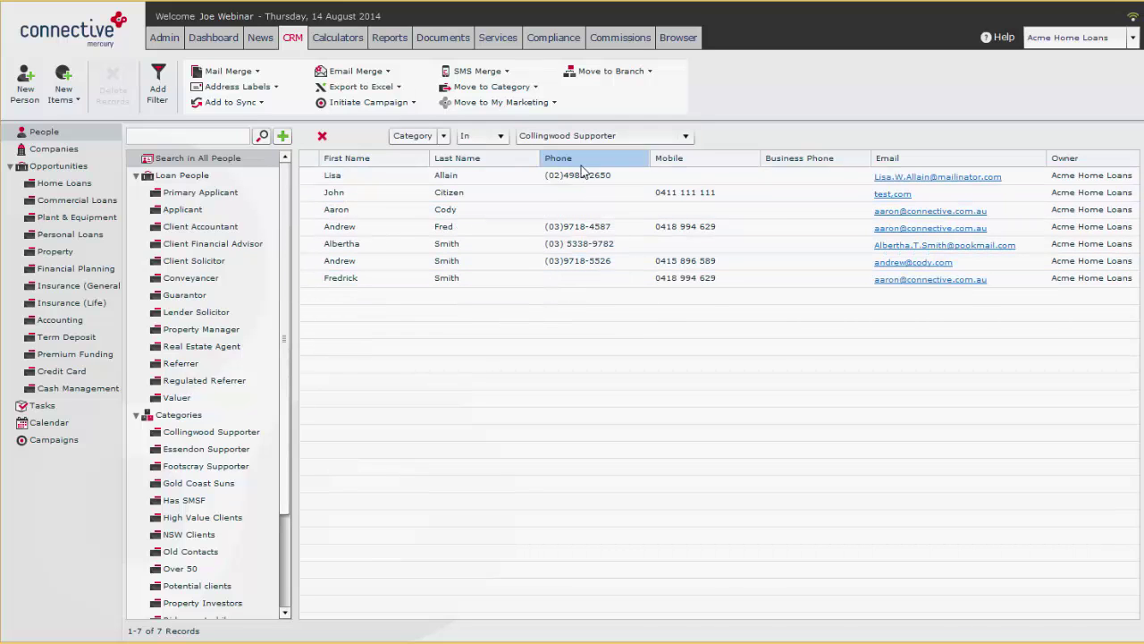
left_click(615, 226)
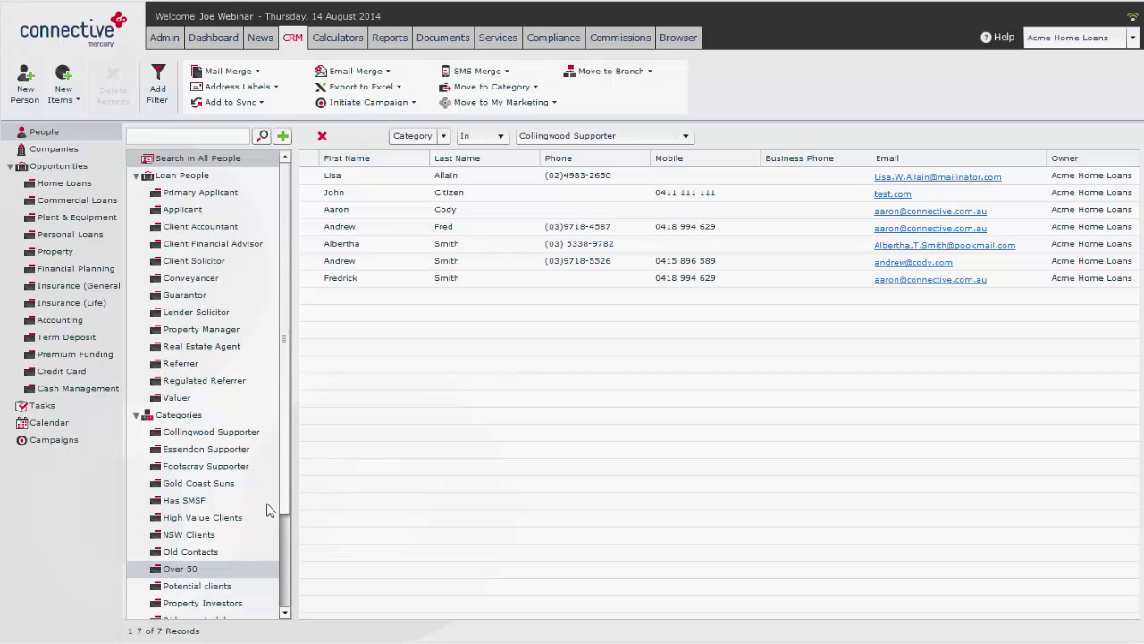
- Add a second filter condition, and Category In Over 50, to the Collingwood Supporter filter and run the search
left_click(282, 137)
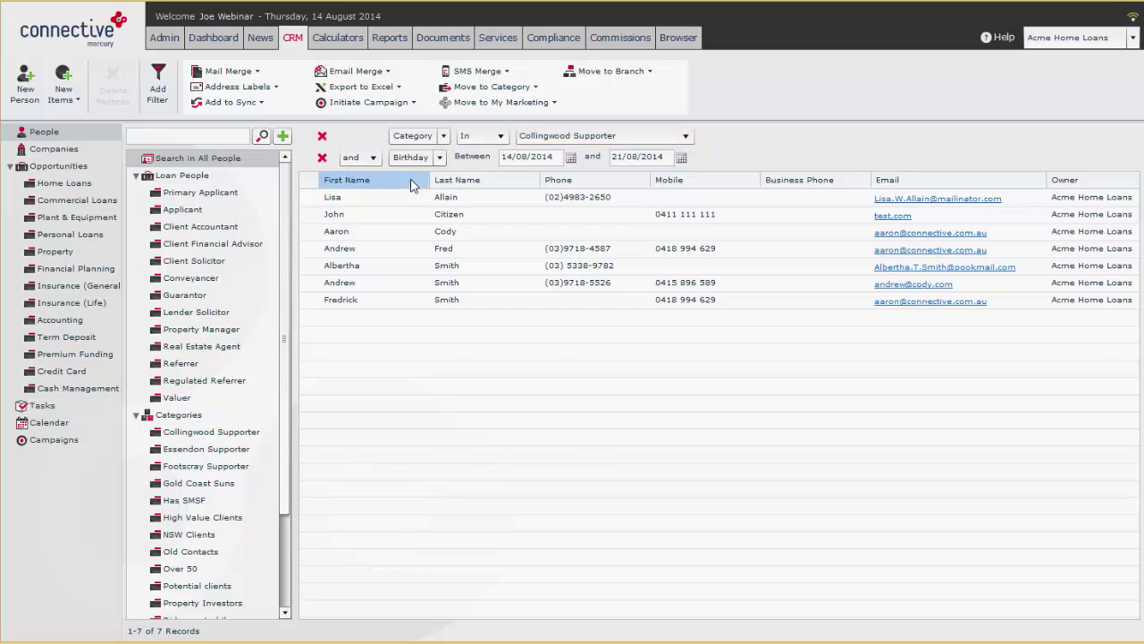
left_click(435, 157)
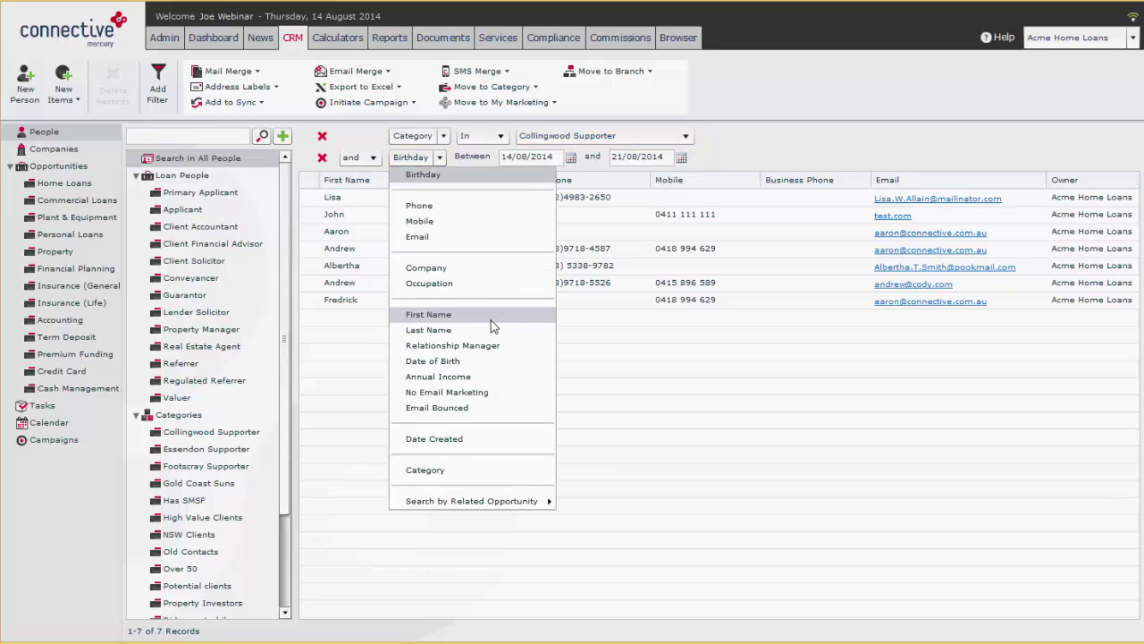
left_click(451, 469)
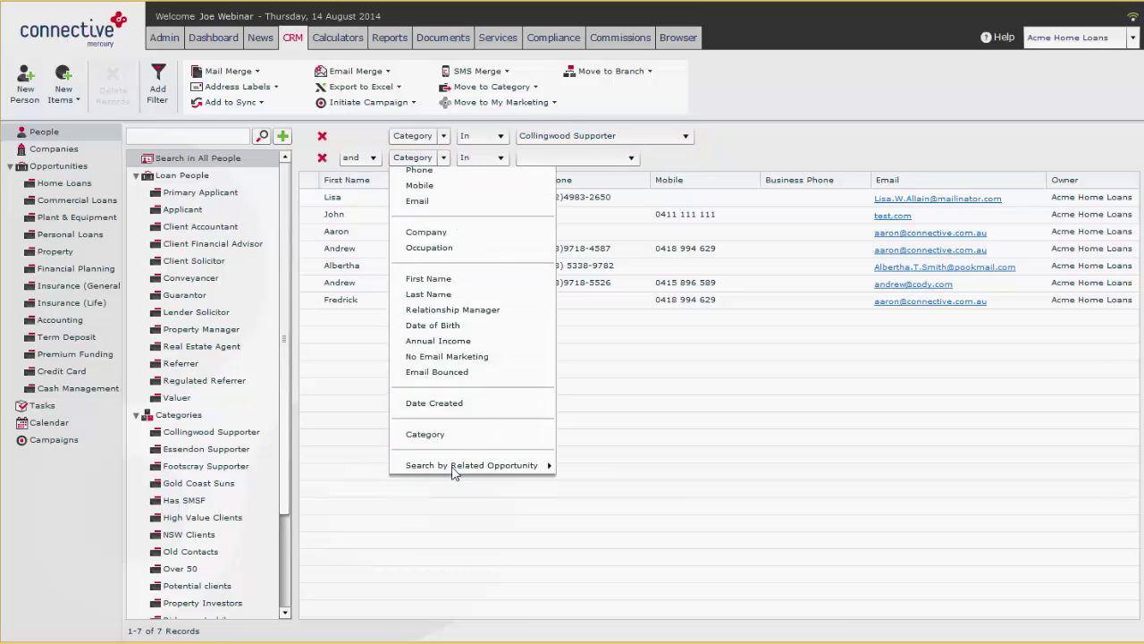
left_click(555, 157)
left_click(644, 299)
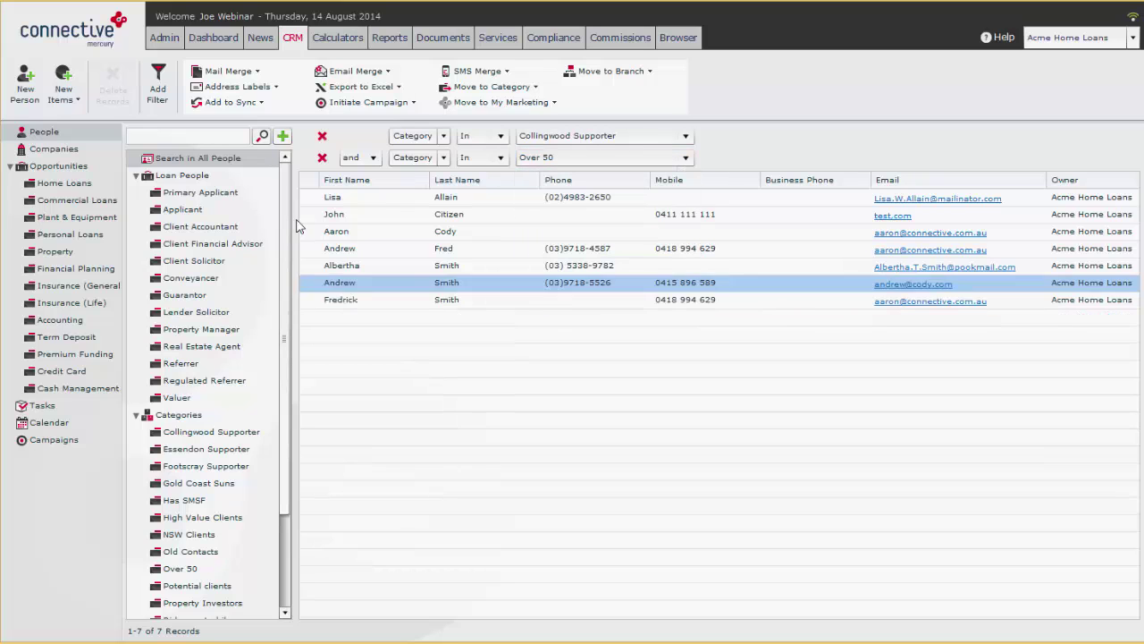
left_click(262, 137)
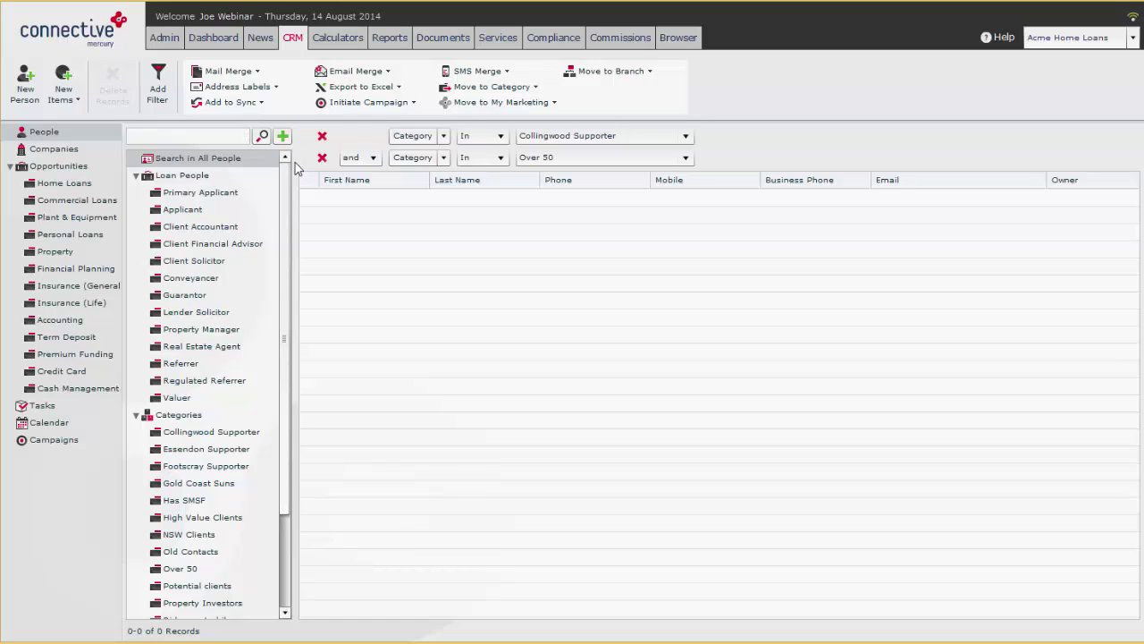
- Switch the operator between the two category conditions to "or" and run the search again
left_click(362, 162)
left_click(350, 188)
left_click(263, 136)
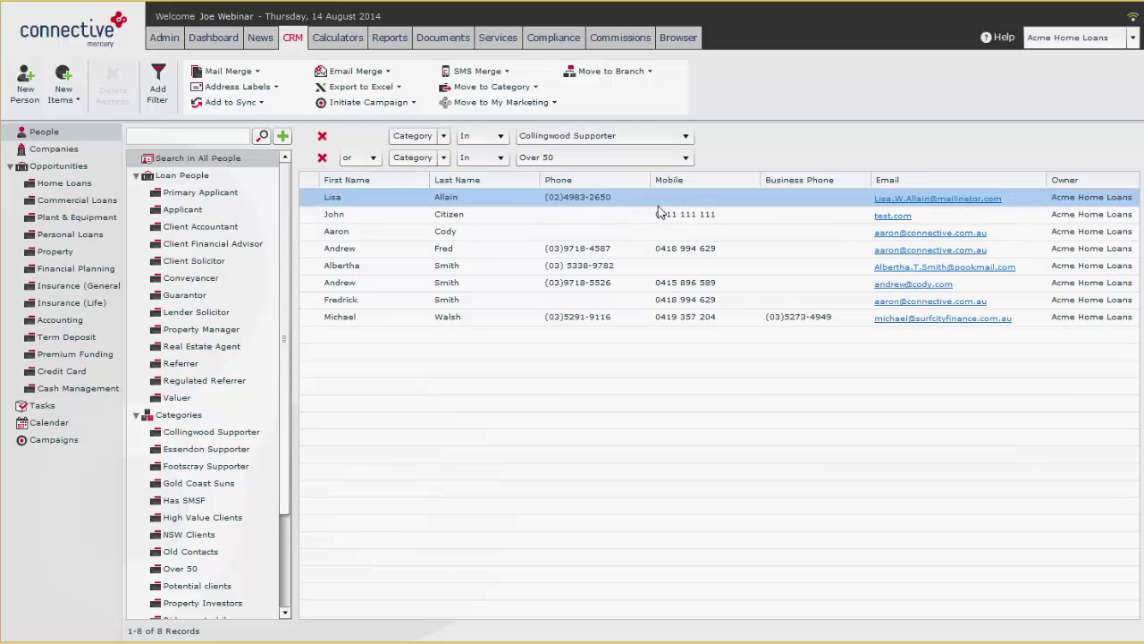
left_click(707, 231)
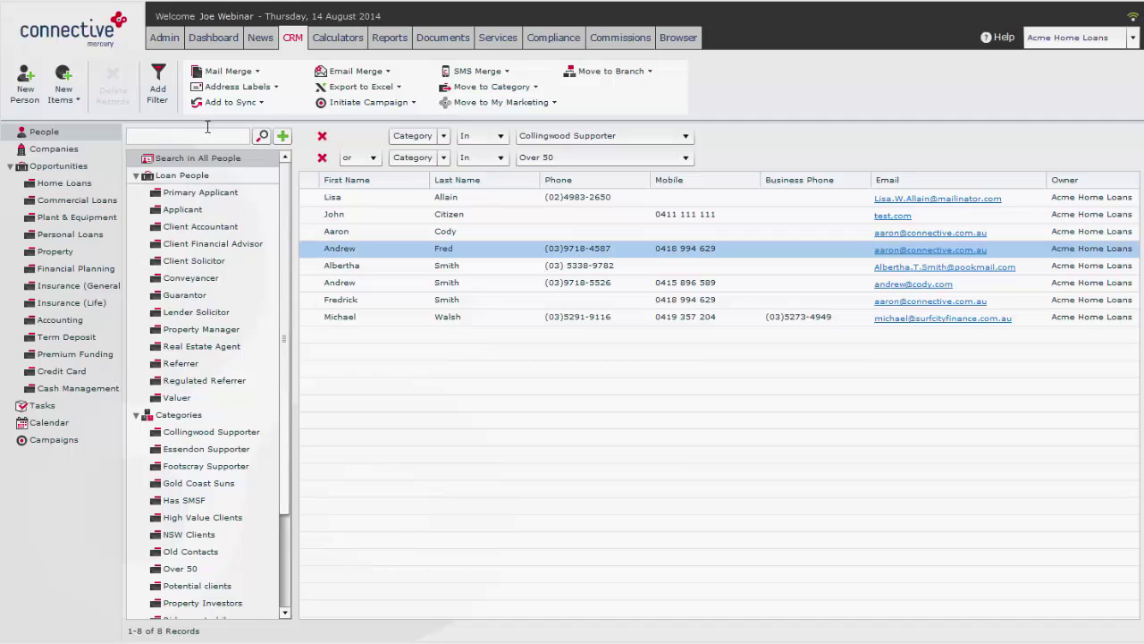
- Remove the Over 50 condition and search people by related opportunity with the Lender filter set to ANZ
left_click(323, 156)
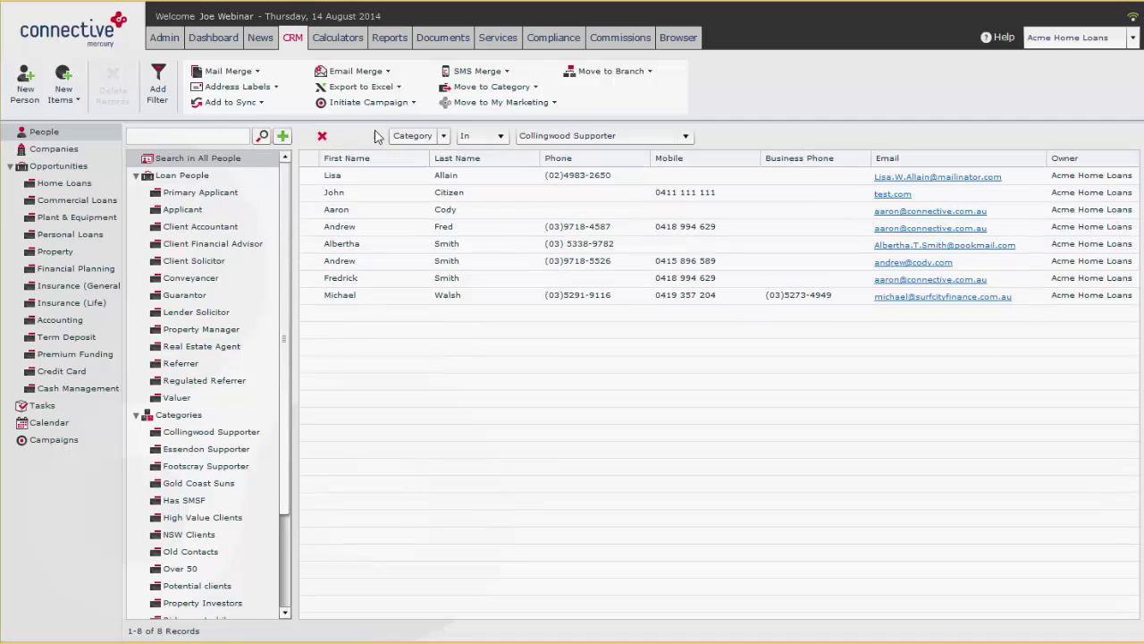
left_click(413, 135)
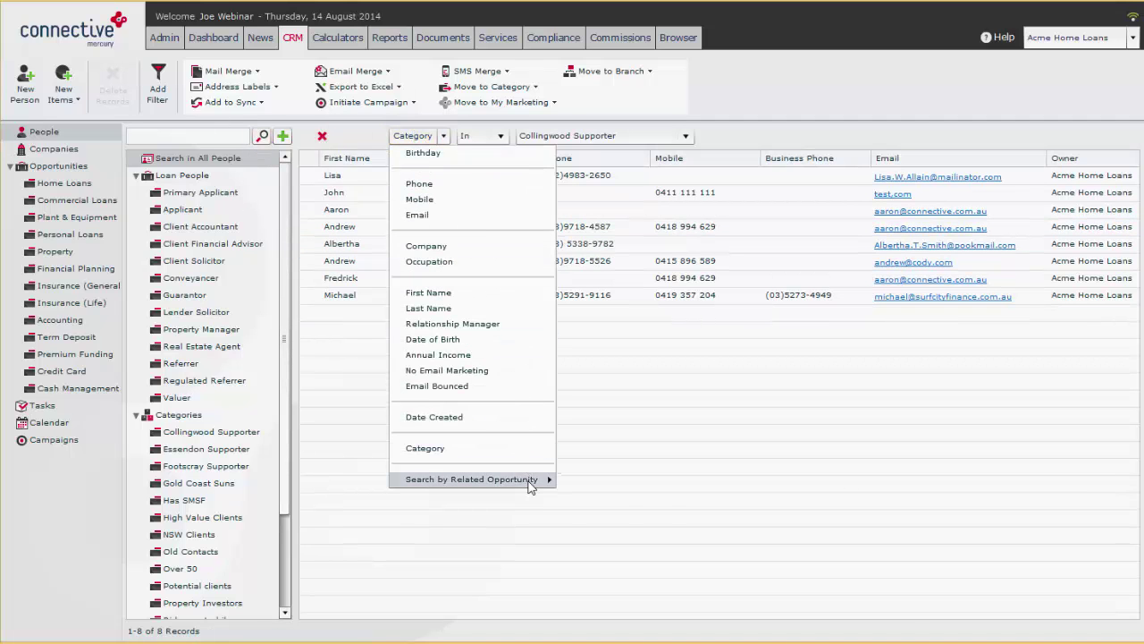
mouse_move(527, 478)
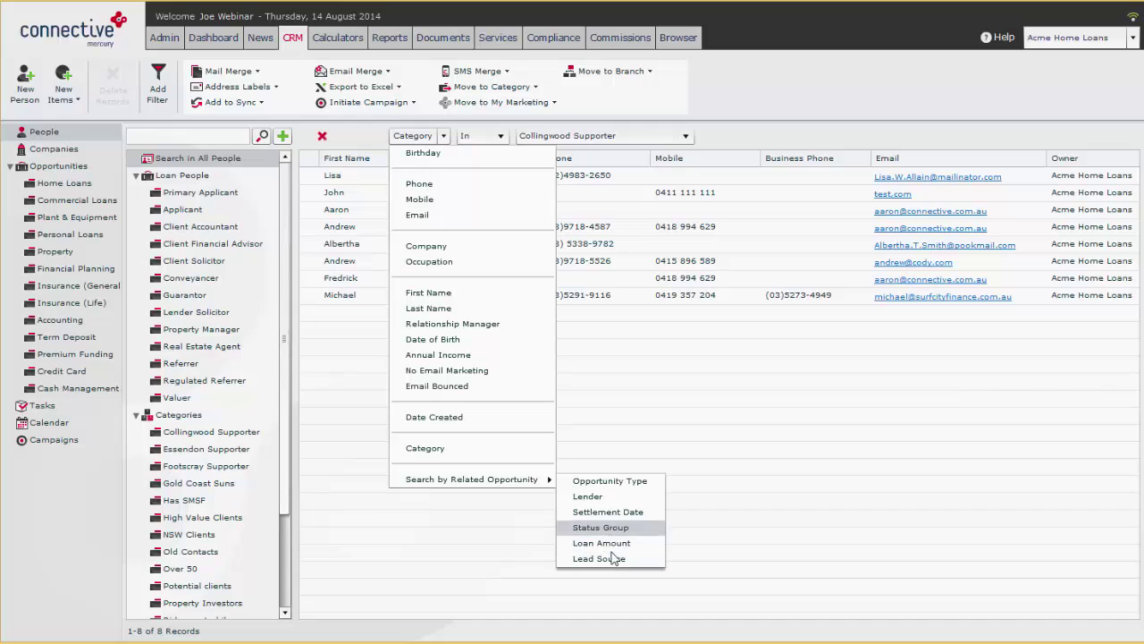
left_click(589, 497)
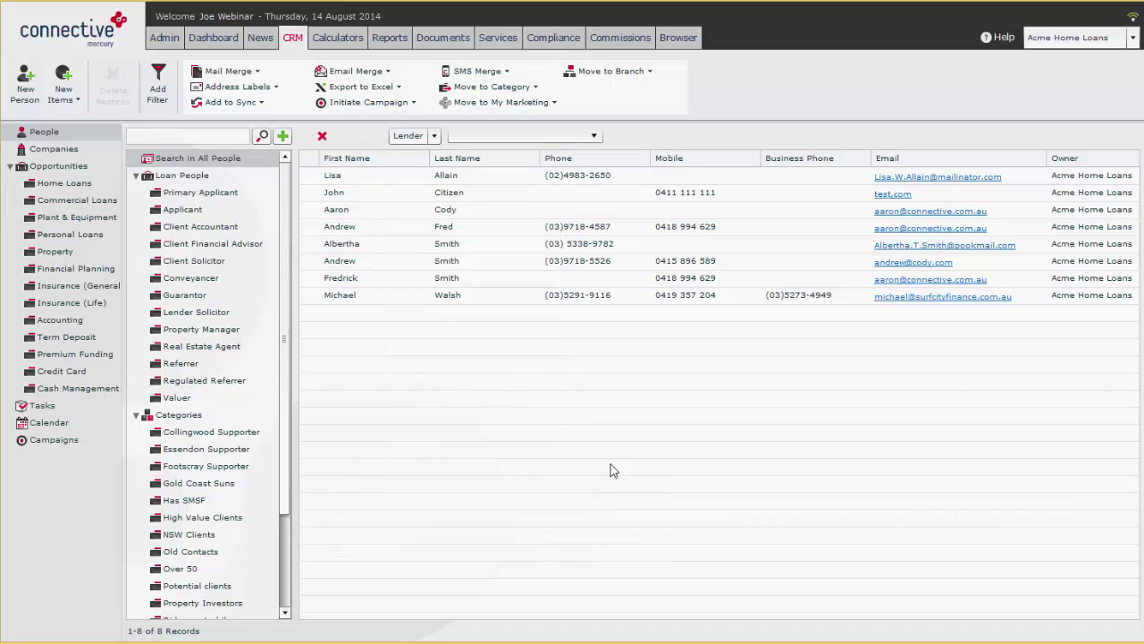
left_click(518, 135)
scroll(491, 206, "up", 1)
scroll(467, 195, "down", 1)
key("Return")
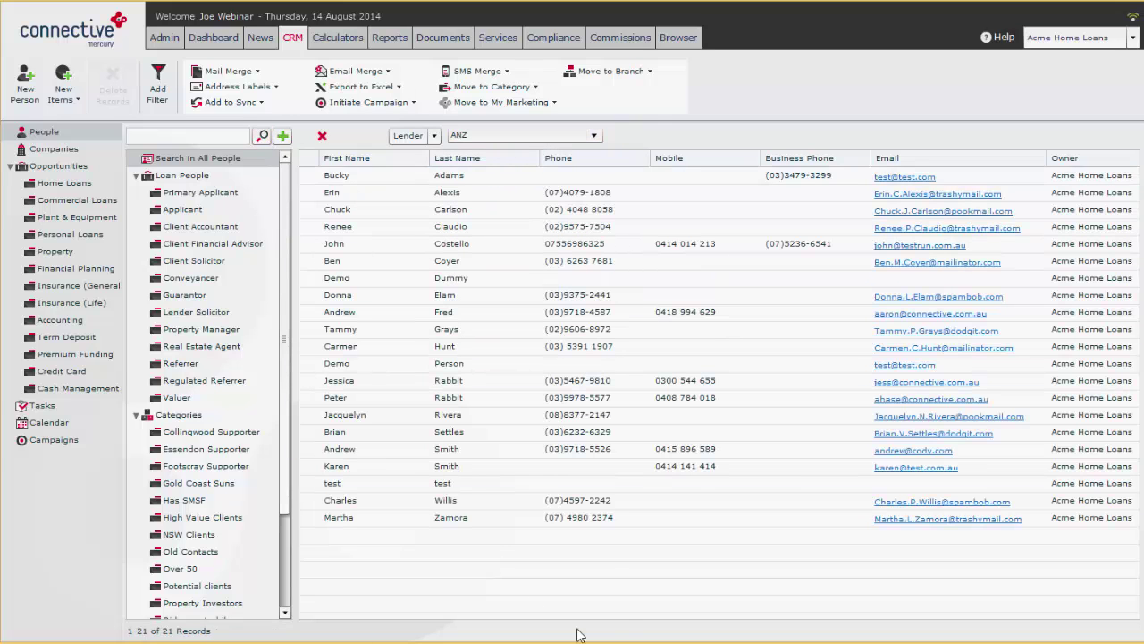
- Filter people by Lead Source AAA Accountants and start a mail merge for only the second person in the results
left_click(439, 225)
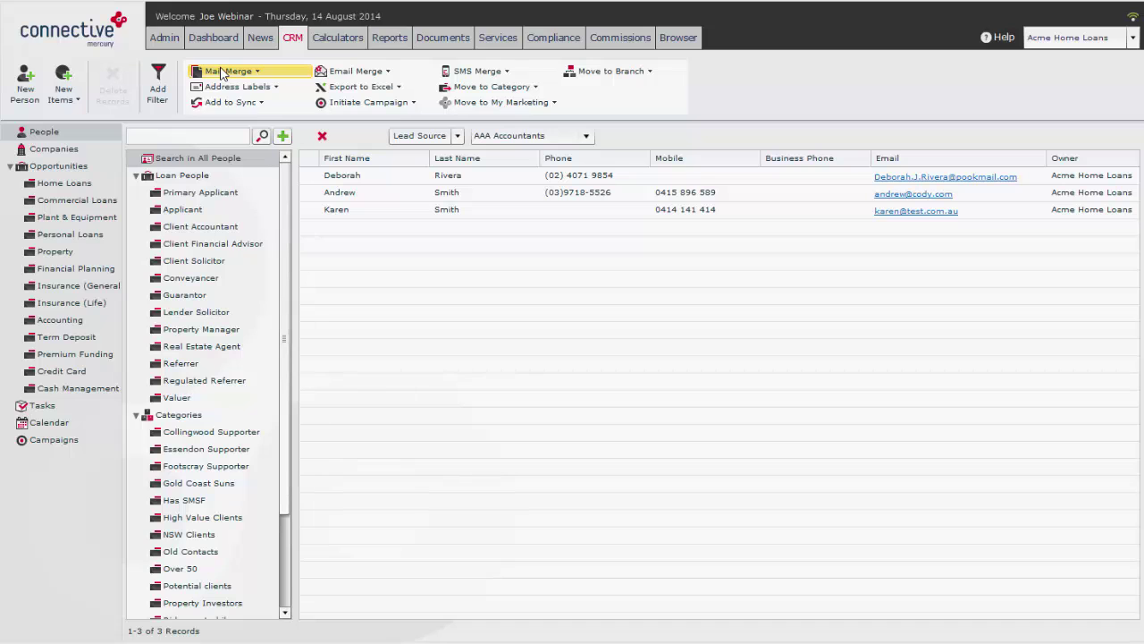
left_click(222, 72)
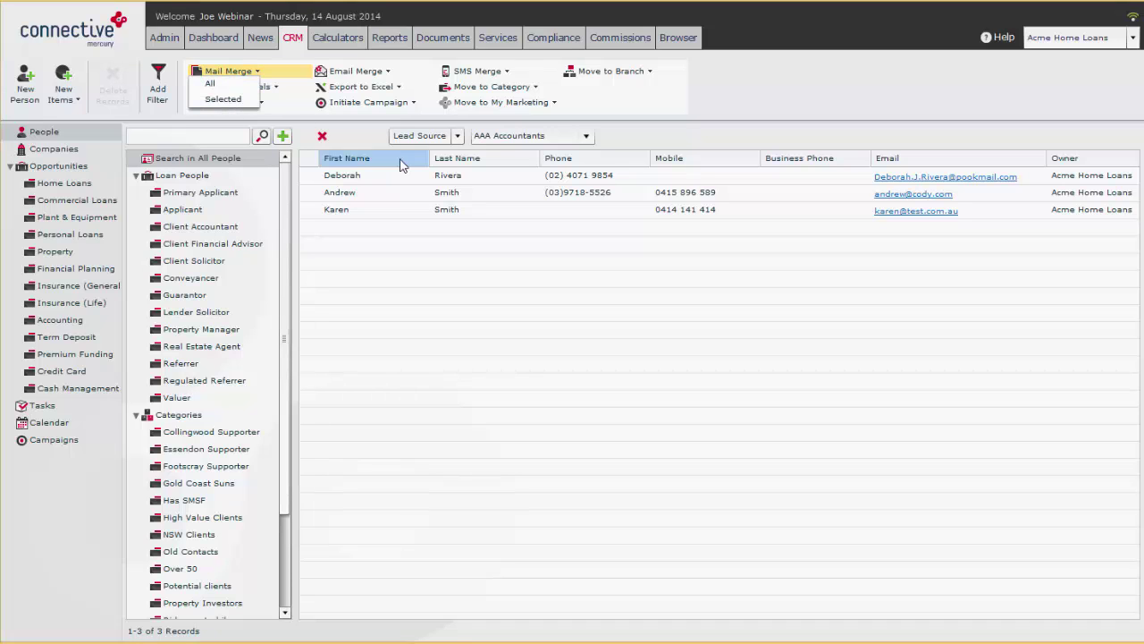
left_click(371, 192)
left_click(228, 71)
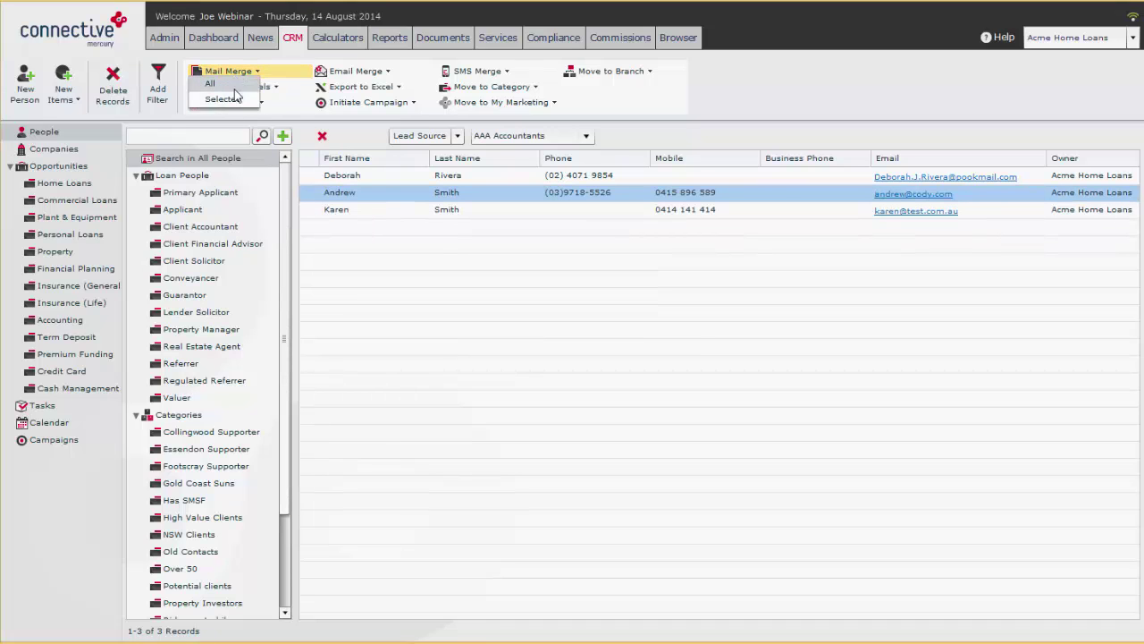
left_click(224, 98)
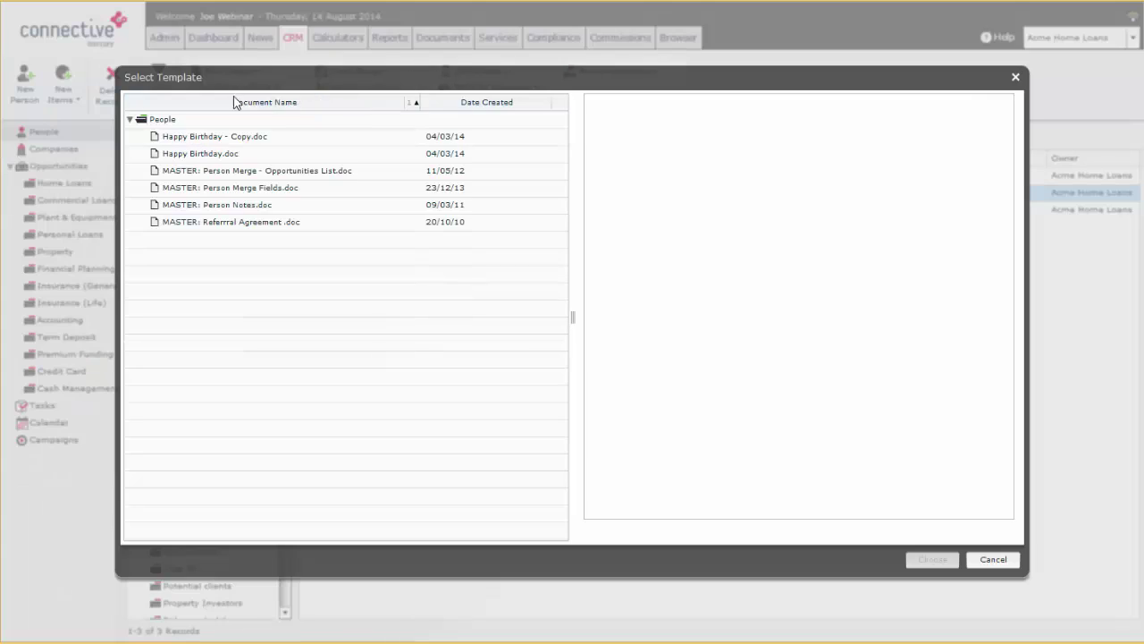
- Choose the Happy Birthday.doc template for the mail merge and review the merged letter in the document preview
left_click(208, 158)
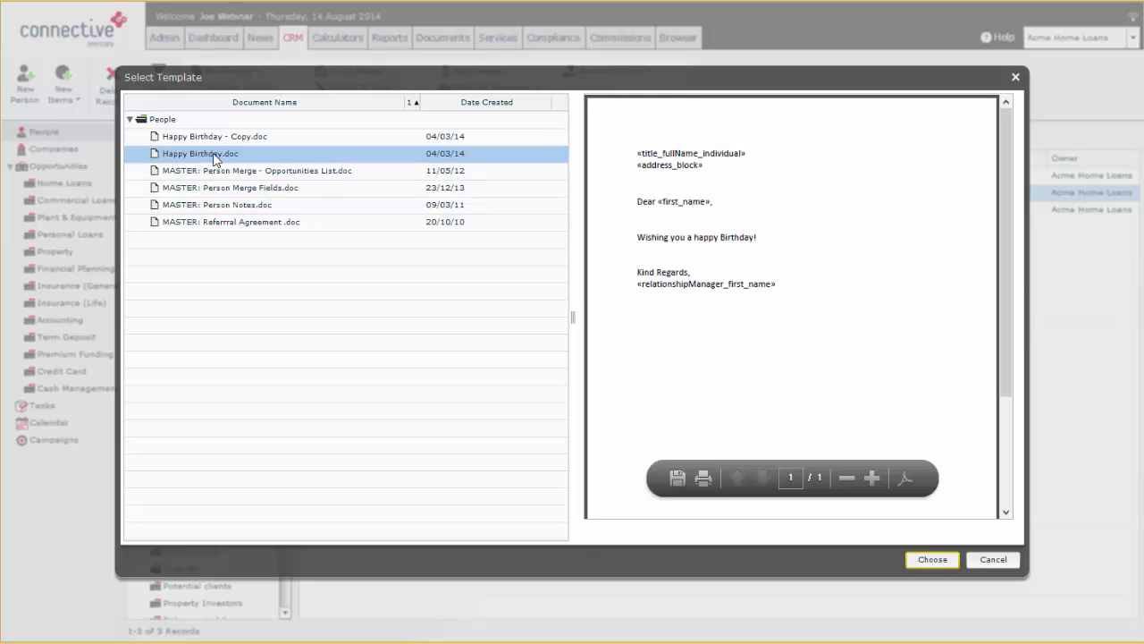
left_click(932, 558)
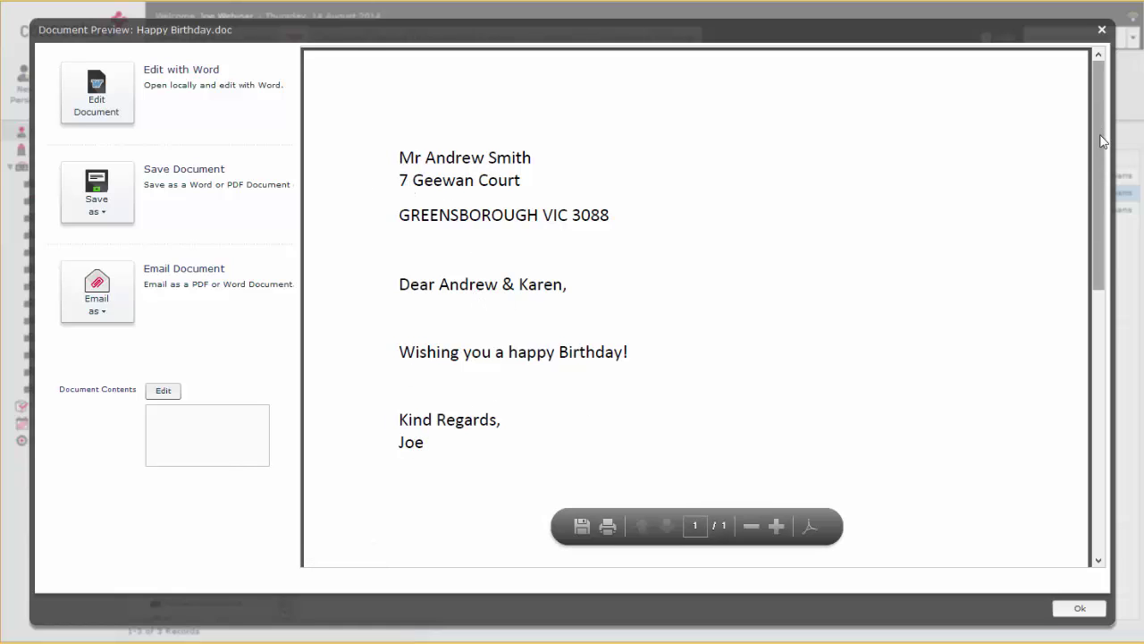
left_click_drag(1102, 141, 1090, 91)
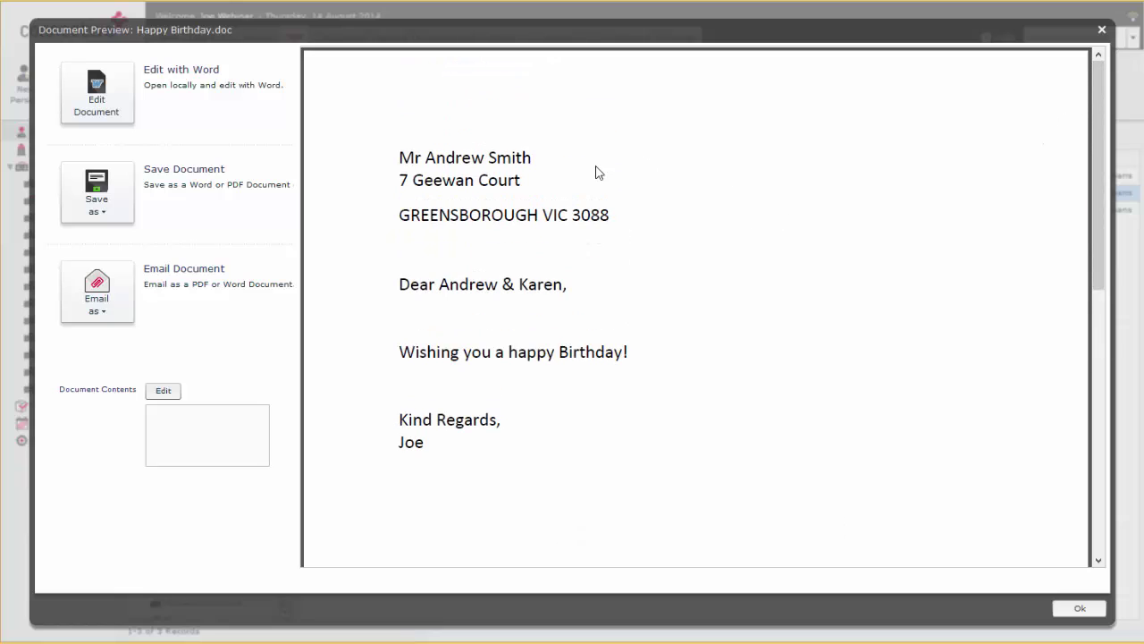
left_click_drag(1103, 85, 1119, 63)
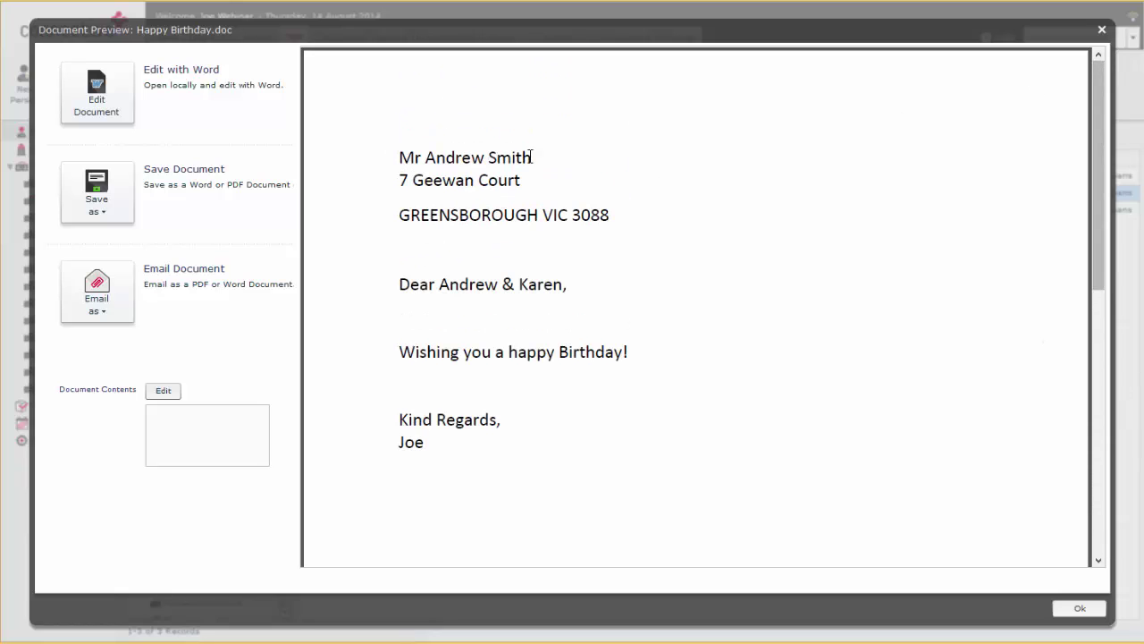
- Finish reviewing the letter, close its preview, and start an email merge for all three people in the results
left_click_drag(1102, 177, 638, 391)
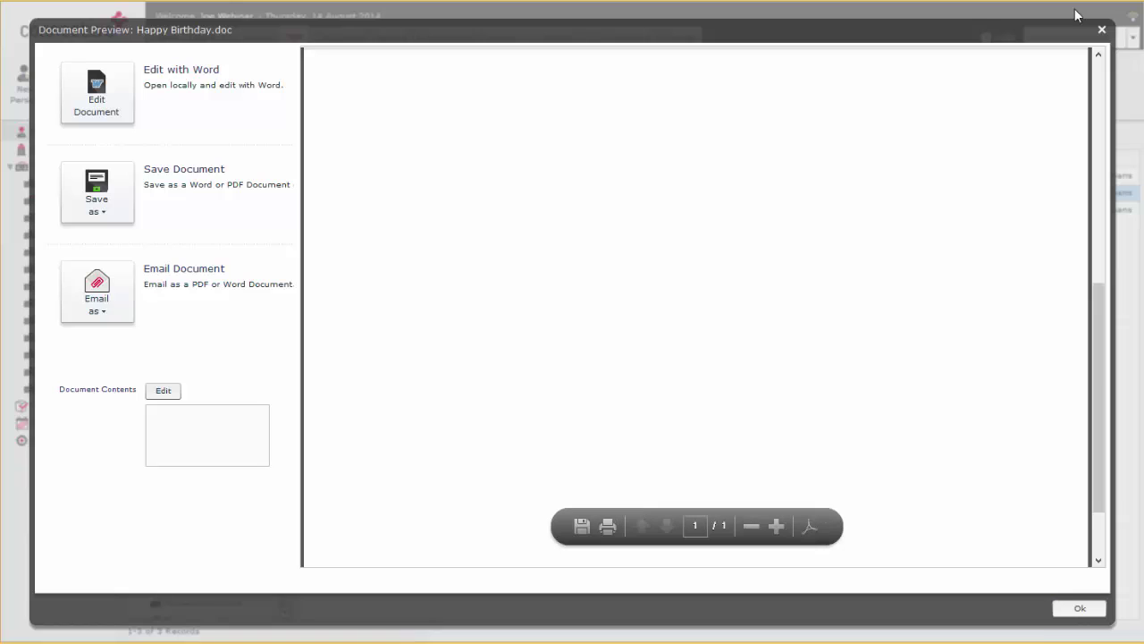
left_click(1102, 30)
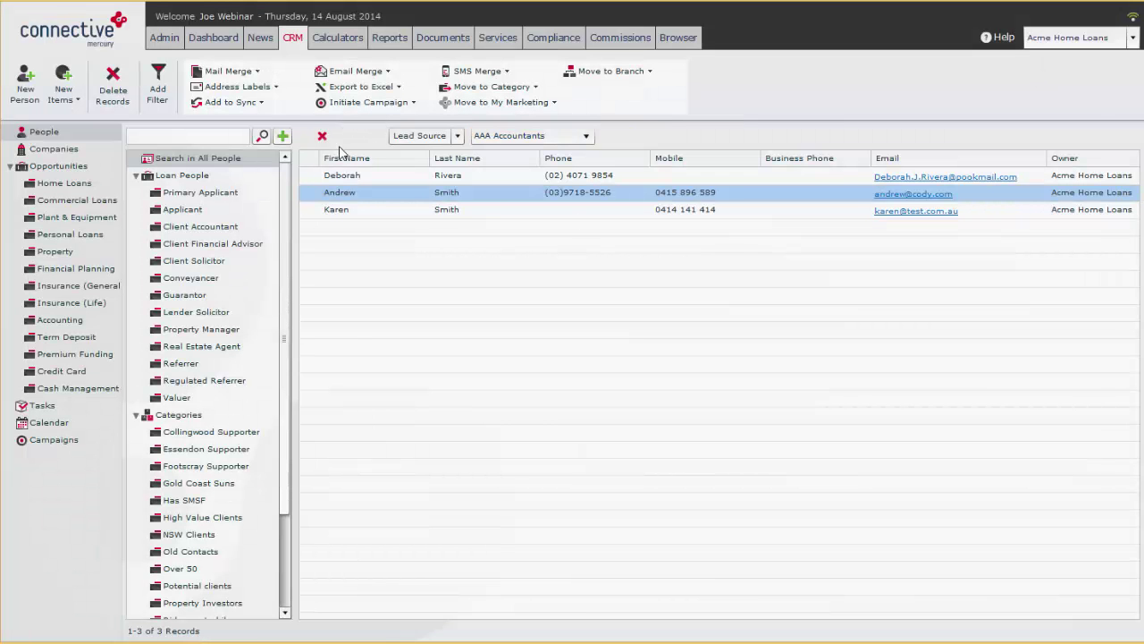
left_click(408, 173)
left_click(424, 203, "shift")
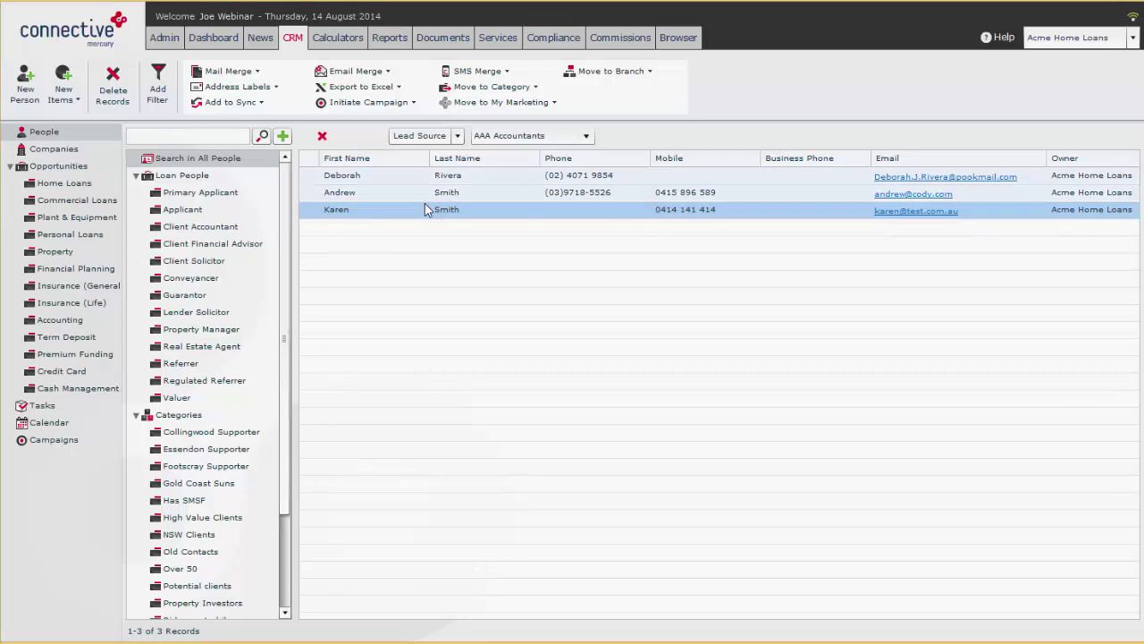
left_click(356, 72)
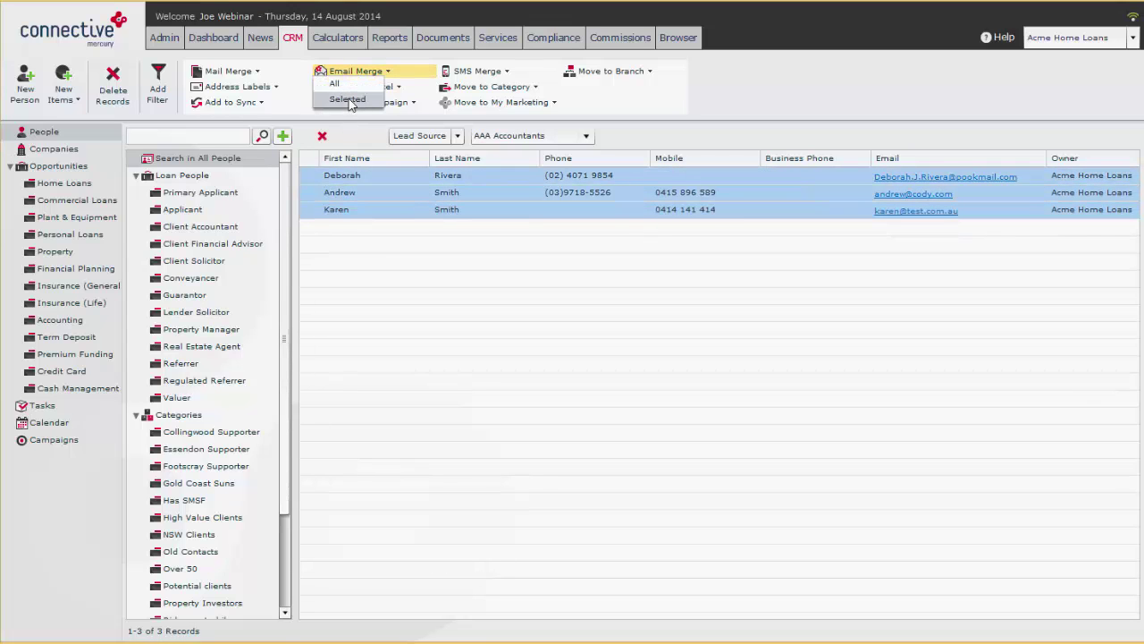
left_click(349, 99)
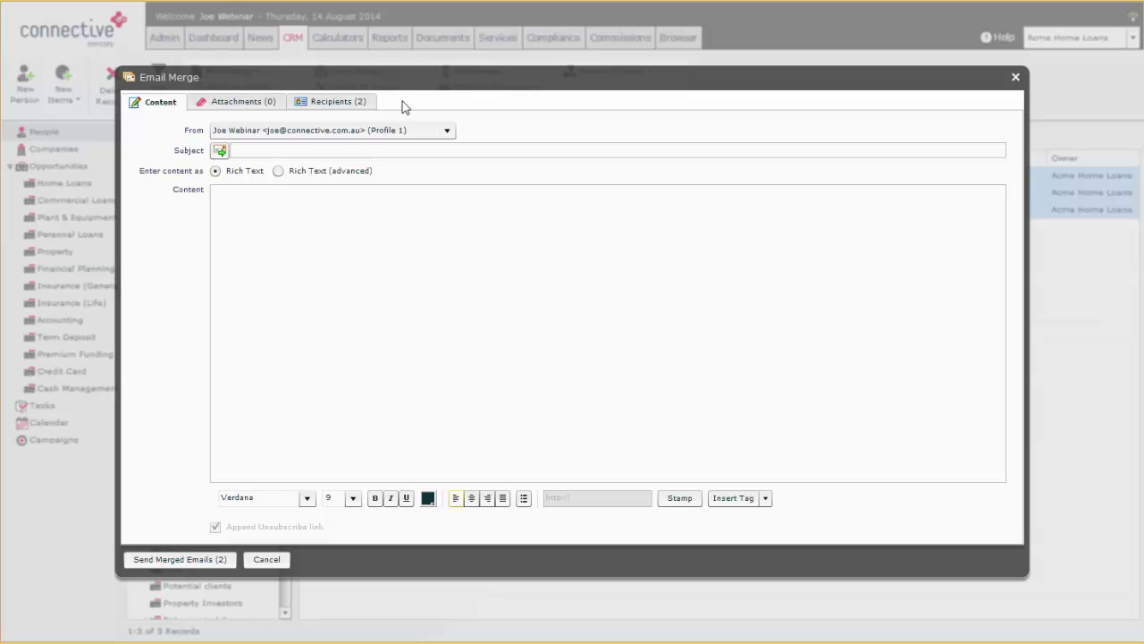
- Compose the email content as "Hi {{firstName}}" using the first name merge tag, followed by "text text" and "Kind Regards," with the sender's name
left_click(335, 294)
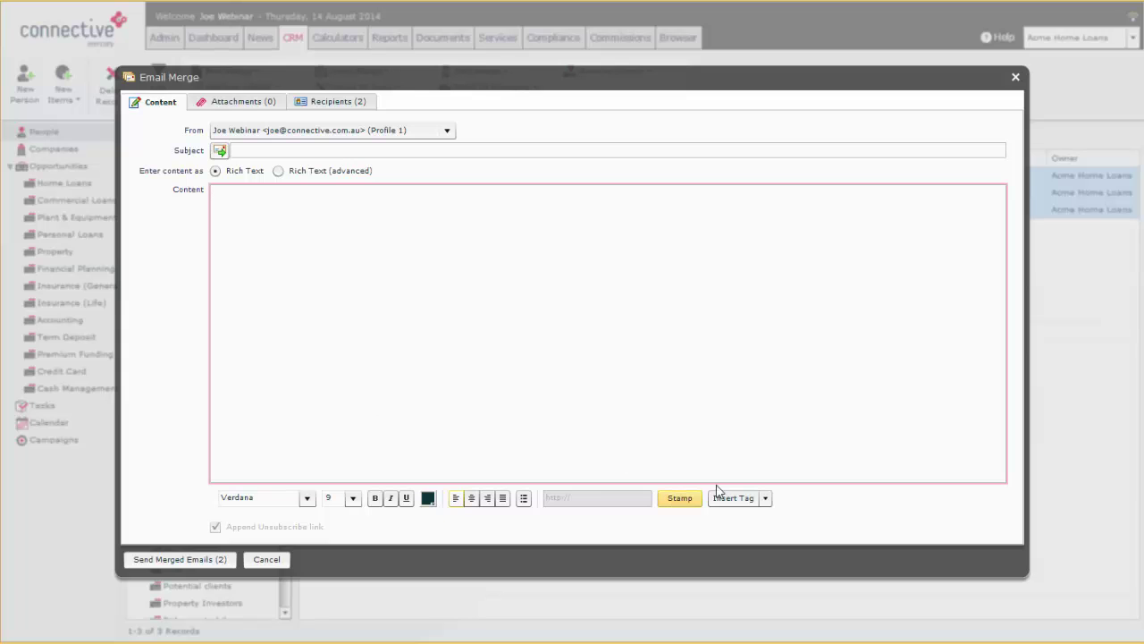
left_click(758, 498)
left_click(753, 515)
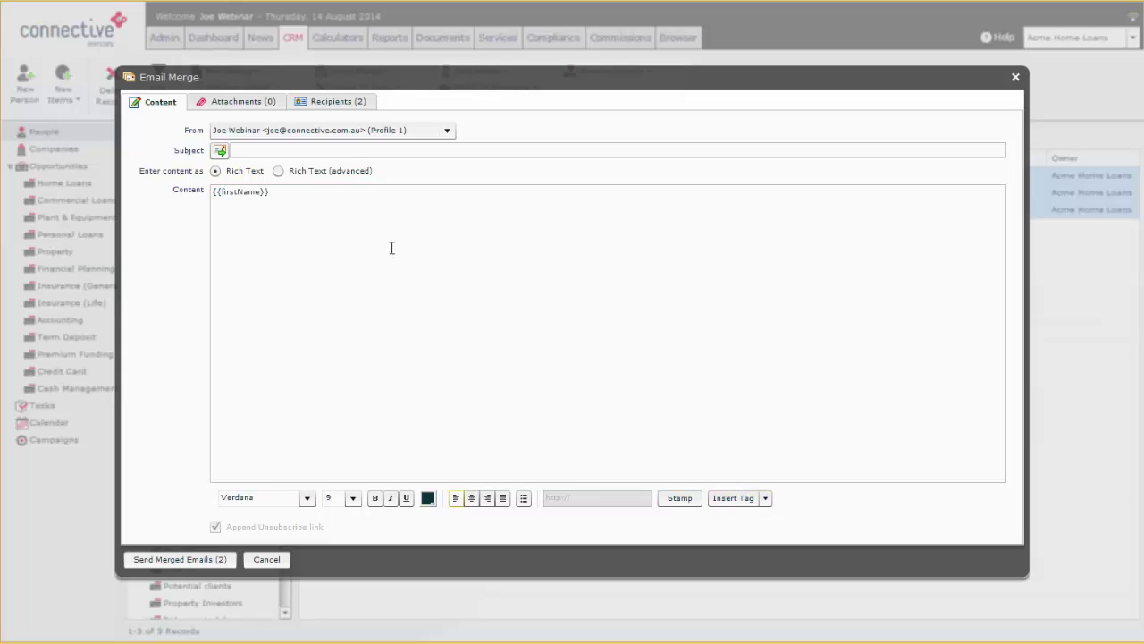
left_click(391, 248)
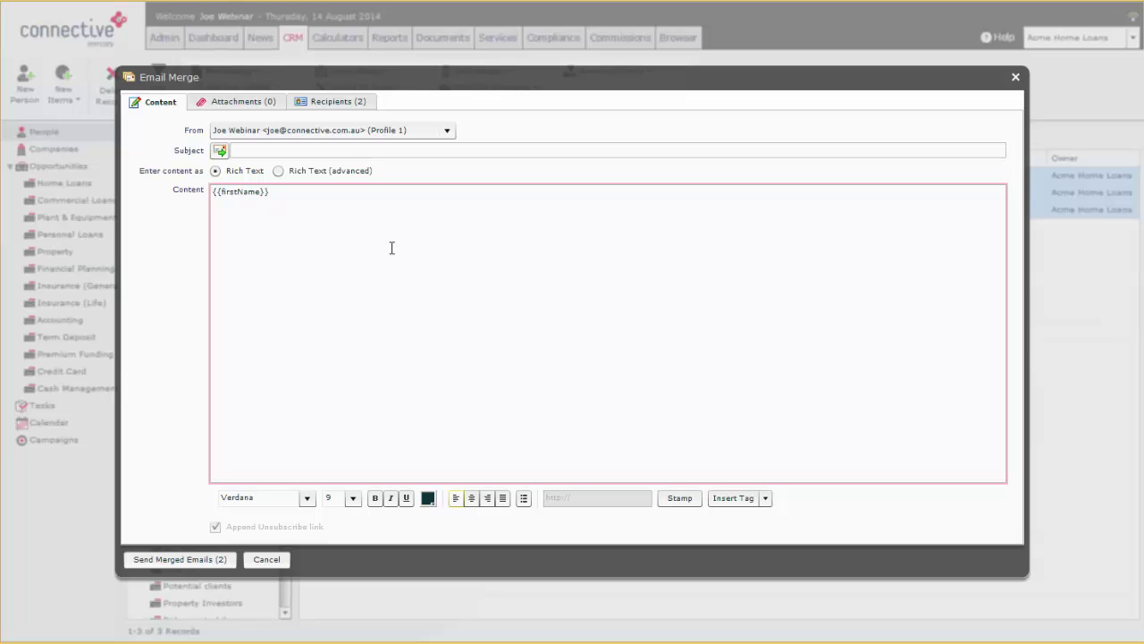
type("Di")
key("BackSpace")
key("BackSpace")
key("BackSpace")
type("Hi")
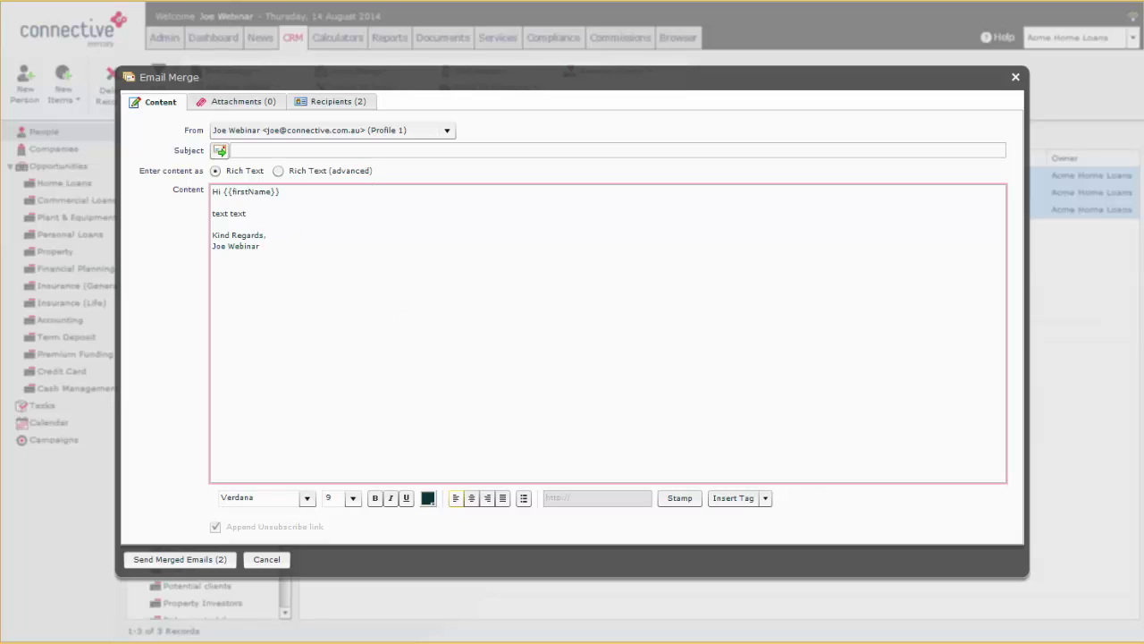
- Preview the merged email for each recipient and compare the personalised greetings
left_click(315, 108)
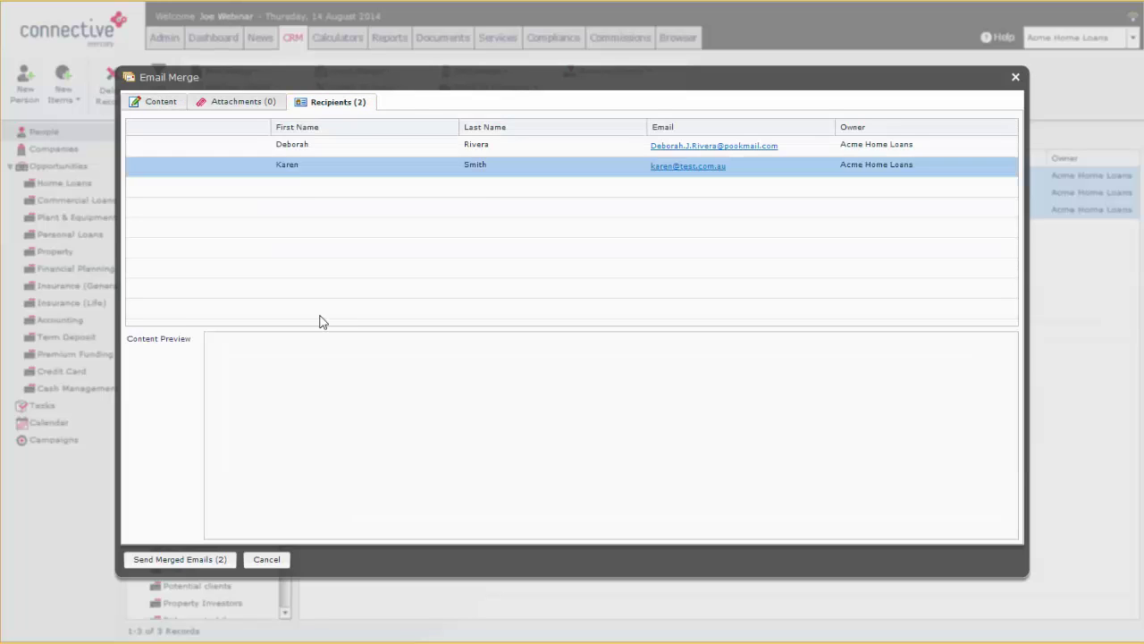
left_click(320, 166)
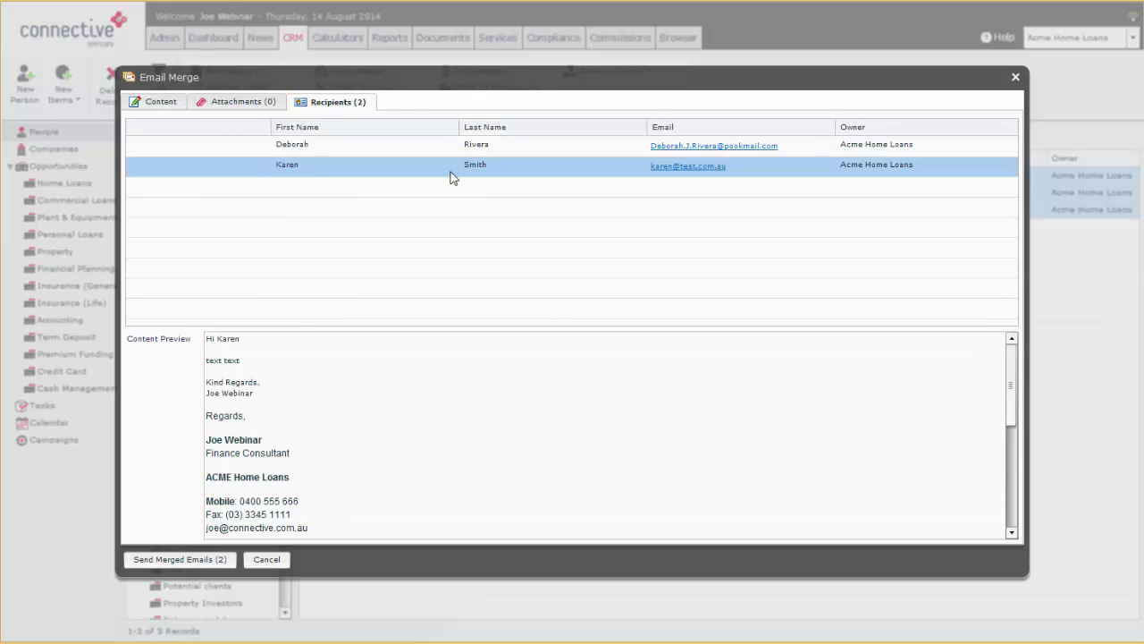
left_click_drag(222, 339, 239, 339)
left_click(320, 148)
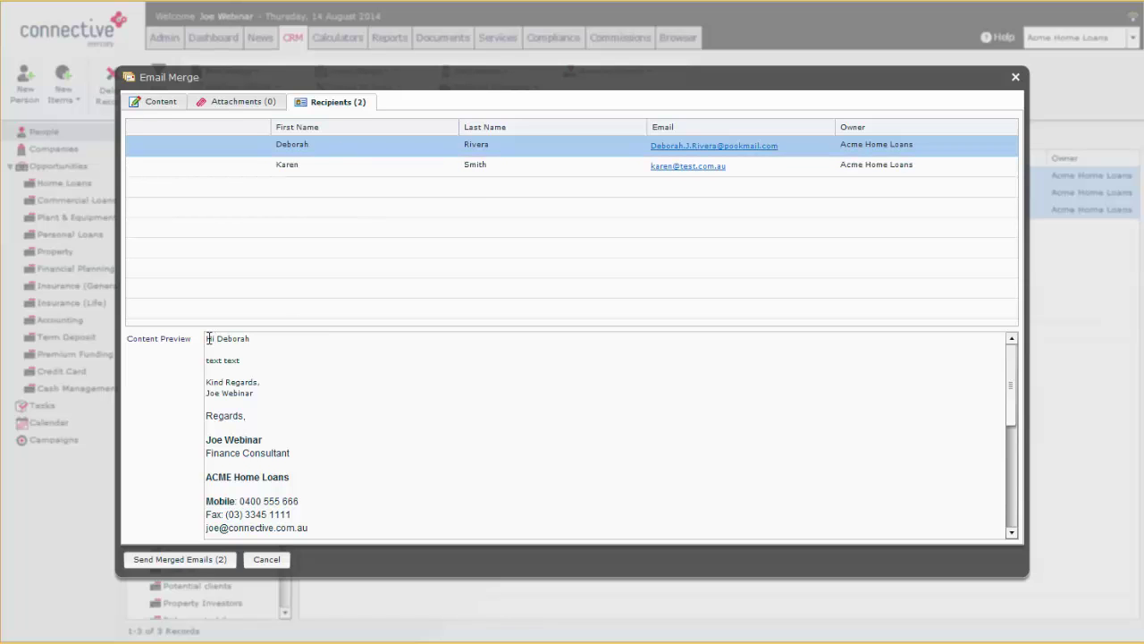
left_click_drag(208, 338, 239, 329)
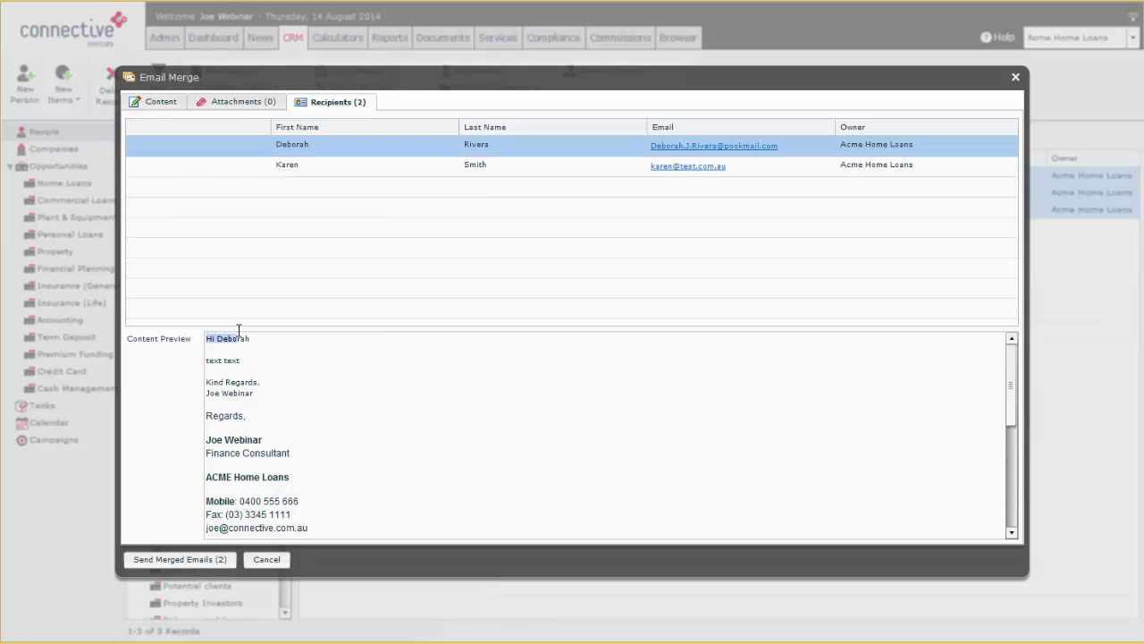
left_click(351, 173)
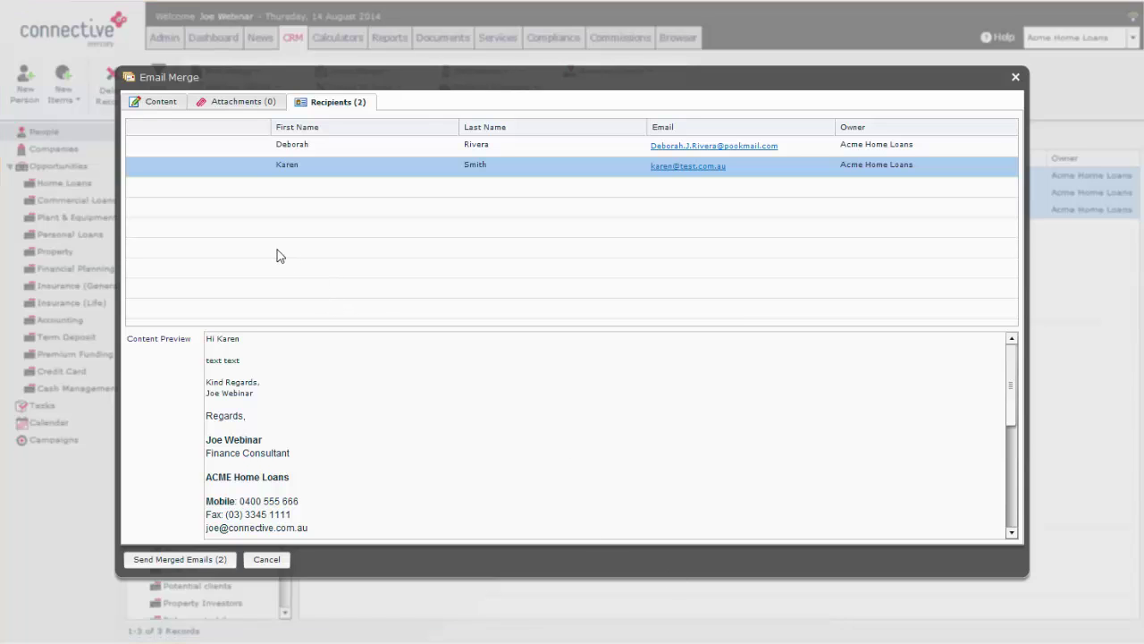
- Look at the email merge's attachments and content, and close the email merge without sending
left_click(234, 102)
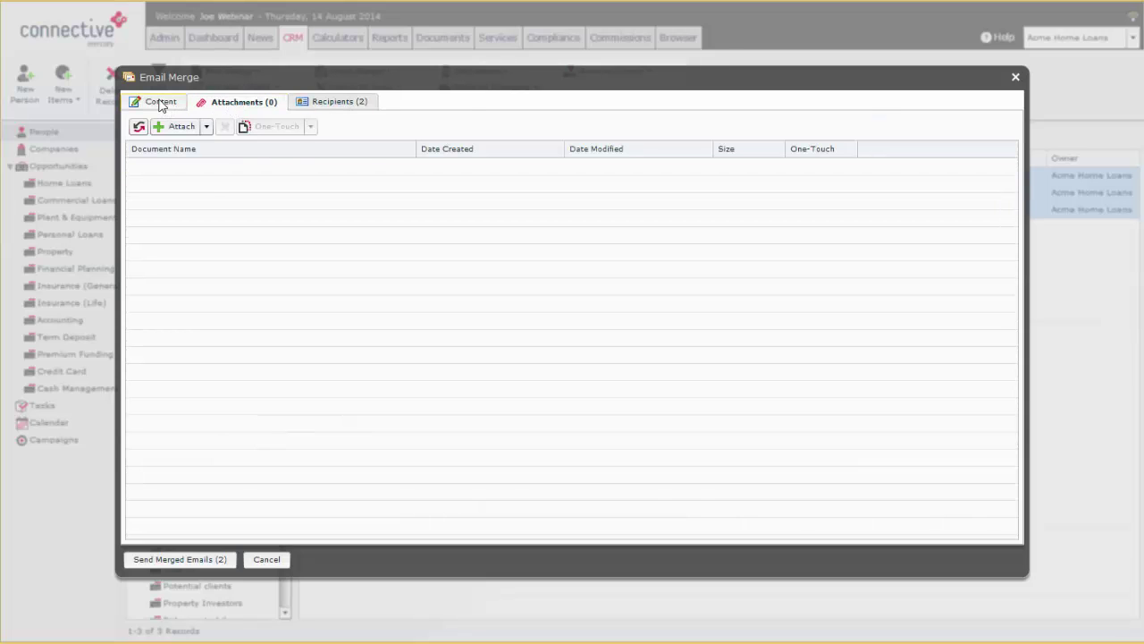
left_click(160, 102)
left_click(1015, 77)
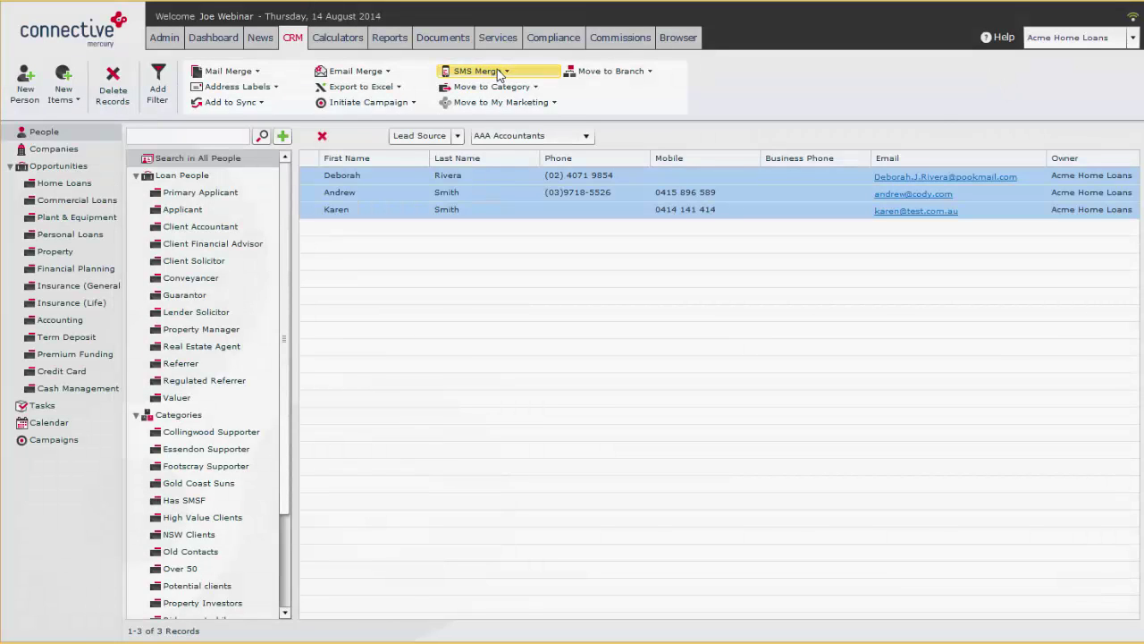
- Try to start an SMS merge for the selected people
left_click(503, 72)
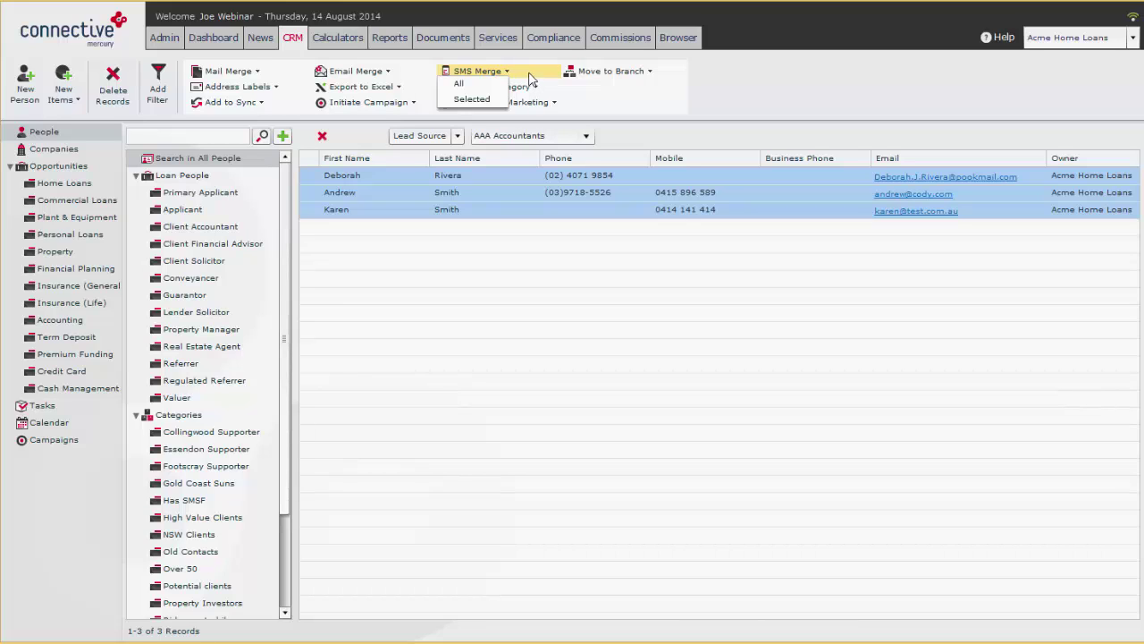
left_click(472, 100)
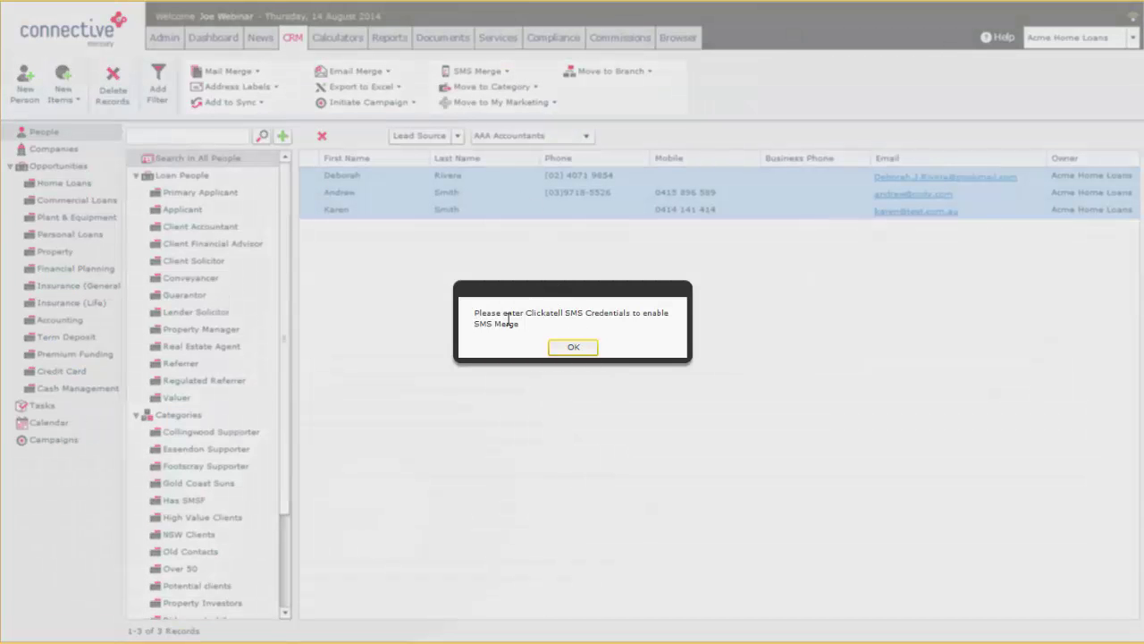
left_click(583, 354)
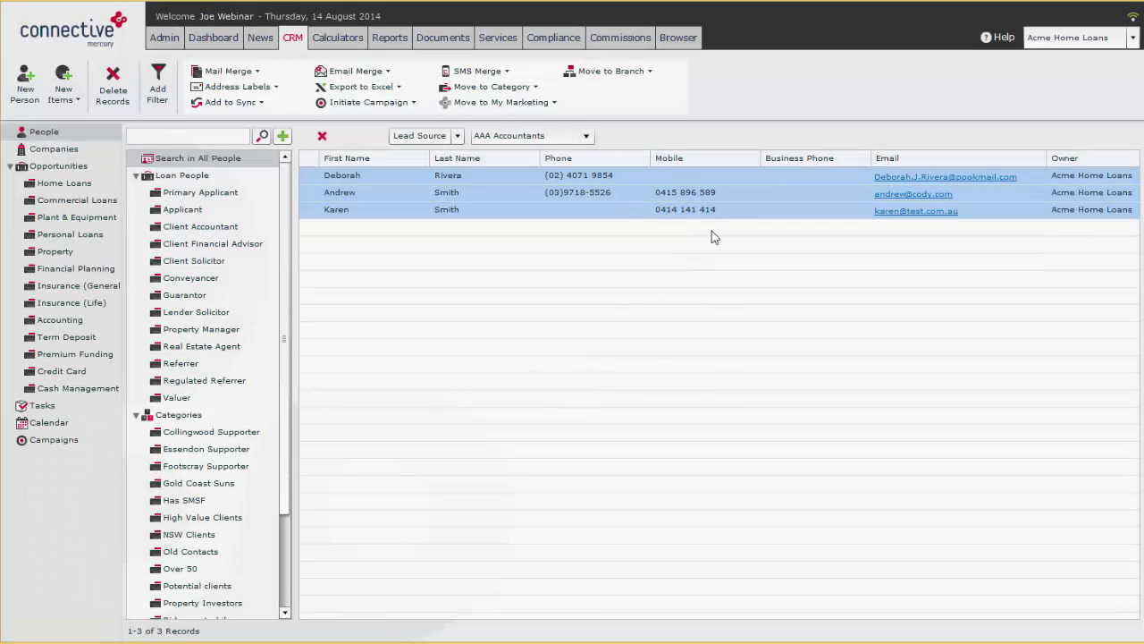
- Preview the MASTER: Avery L7159.doc address label template for the selected people and cancel the template selection
left_click(585, 76)
left_click(219, 84)
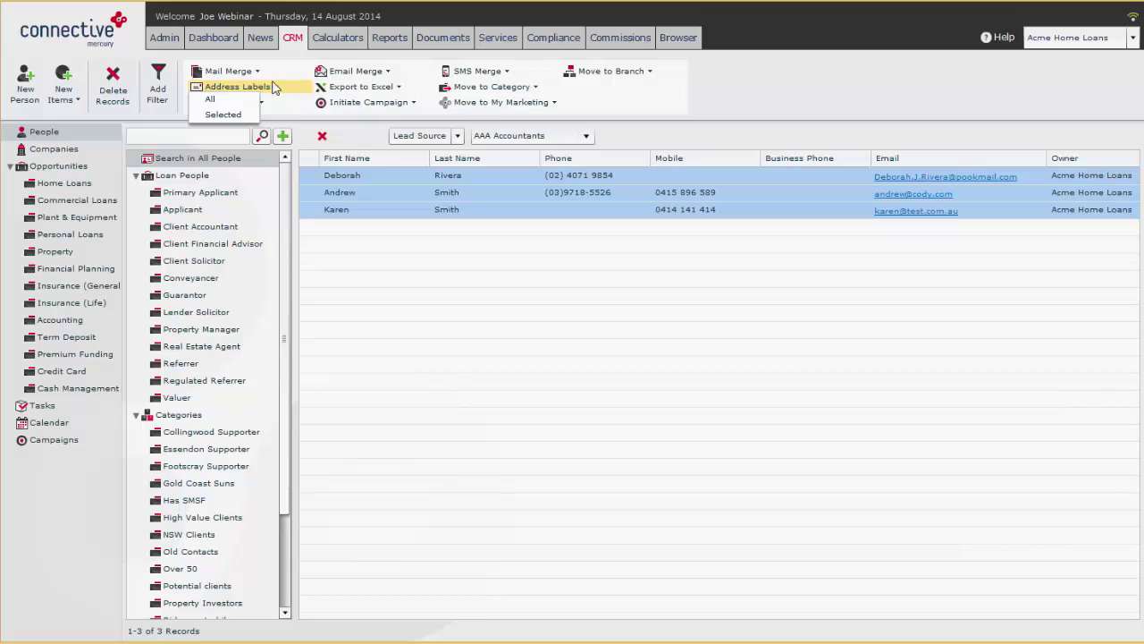
left_click(224, 115)
left_click(228, 153)
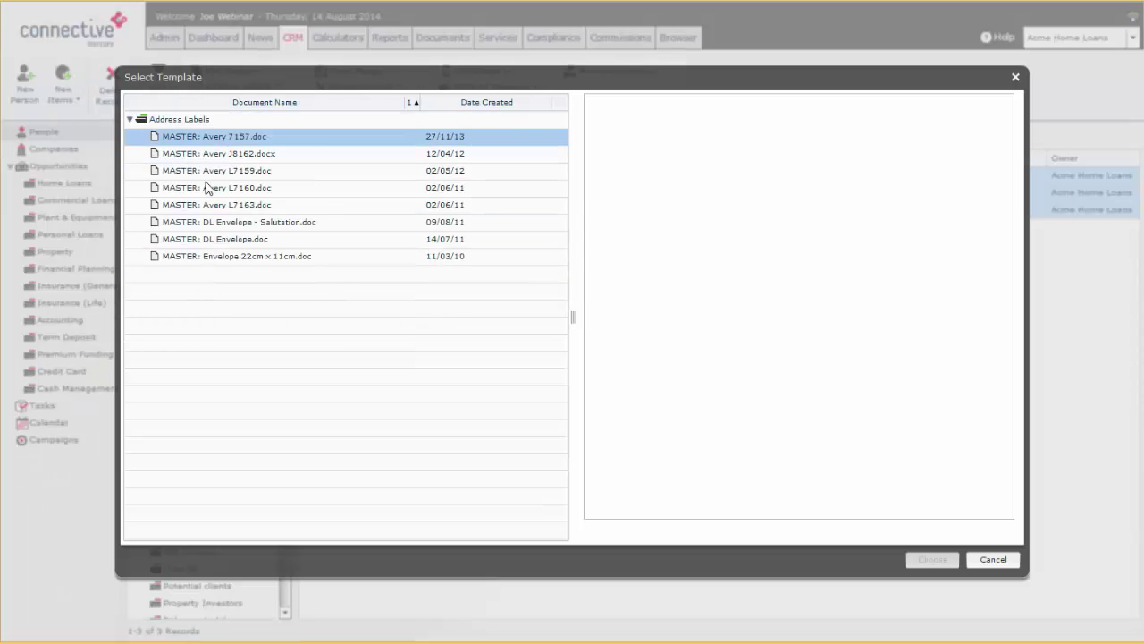
left_click(230, 171)
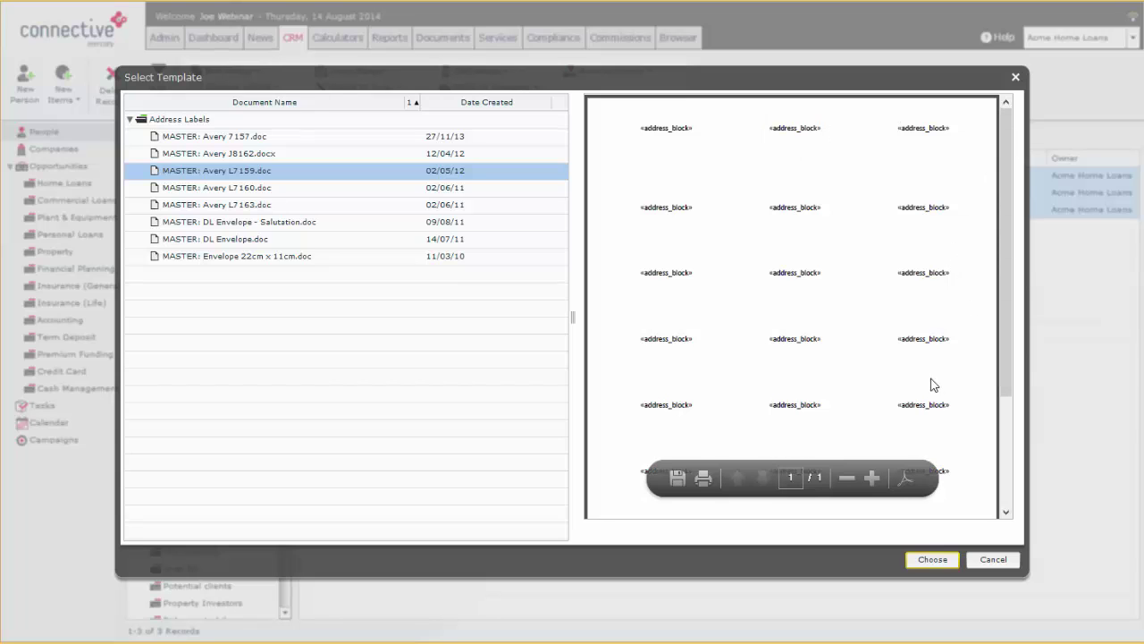
left_click(990, 558)
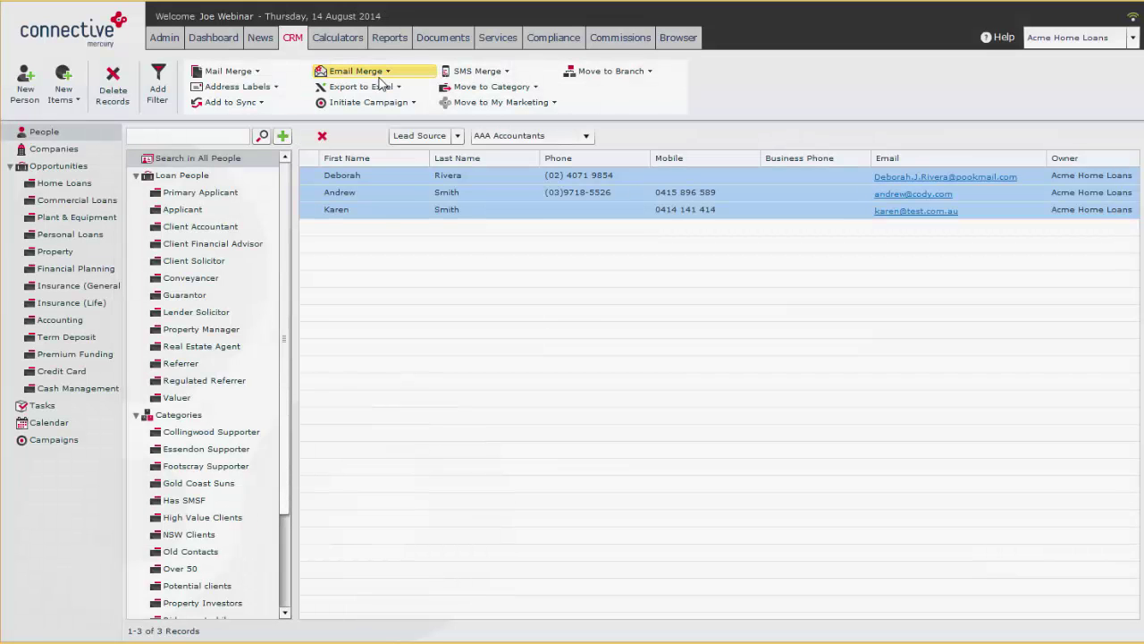
- Export the people to Excel, review the exported columns, and close the spreadsheet and the leftover browser window
left_click(382, 93)
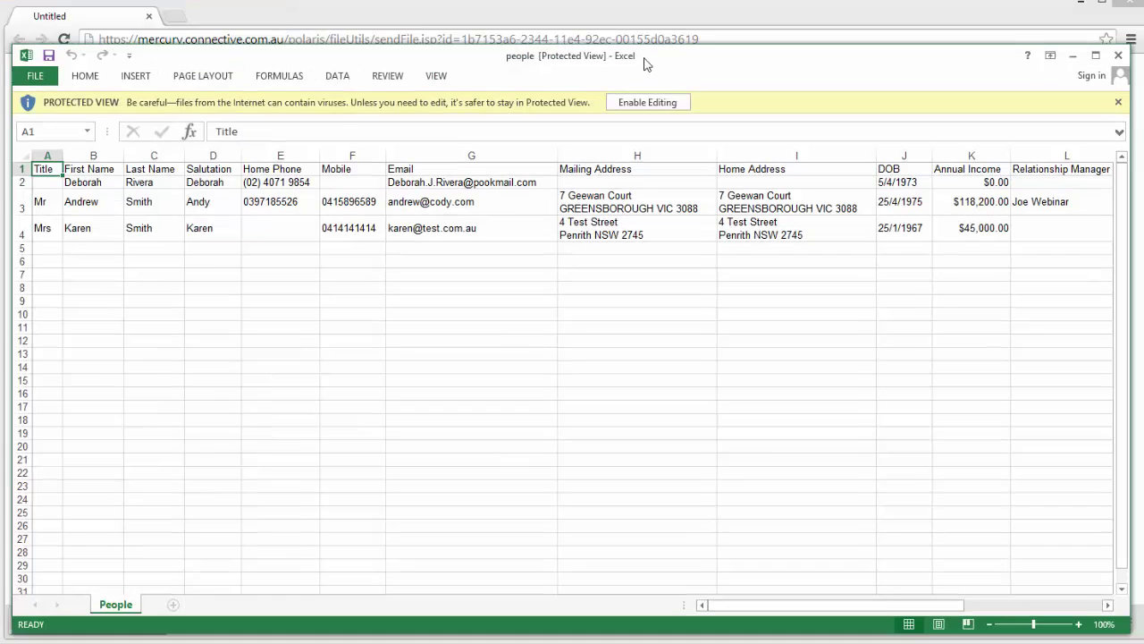
left_click_drag(646, 63, 639, 54)
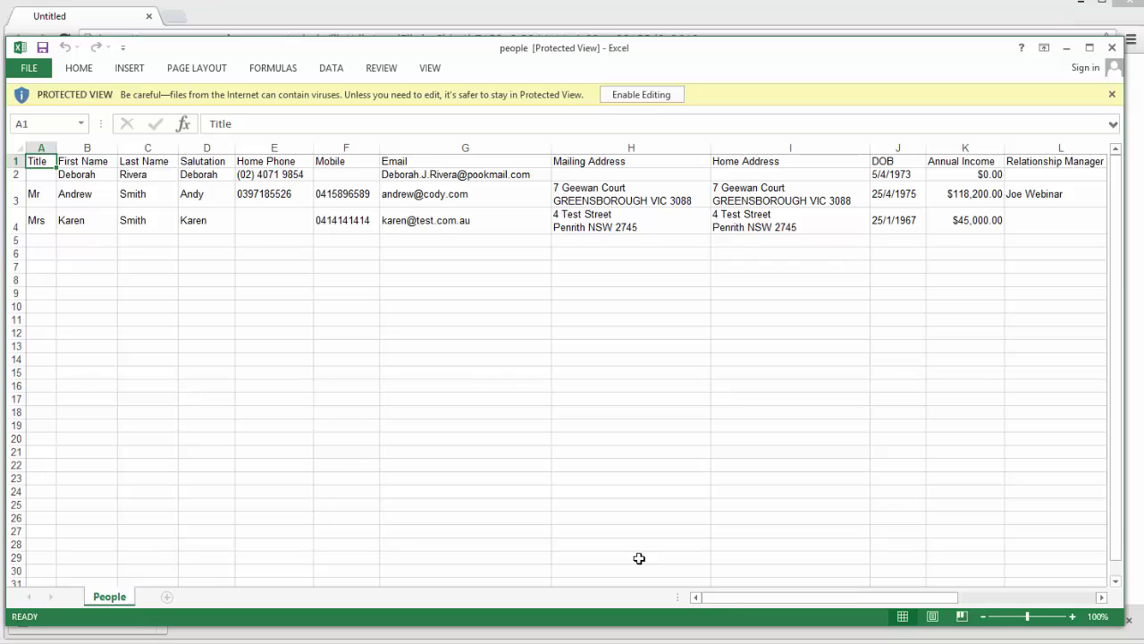
mouse_move(729, 599)
left_mouse_down()
mouse_move(914, 599)
mouse_move(733, 611)
left_mouse_up()
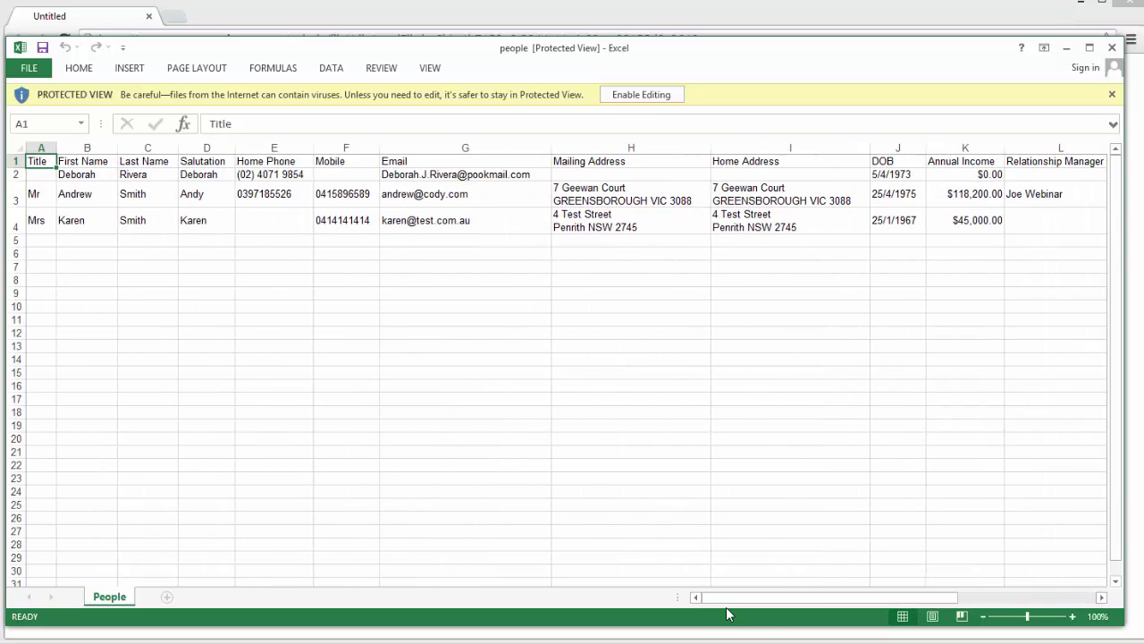
left_click(664, 414)
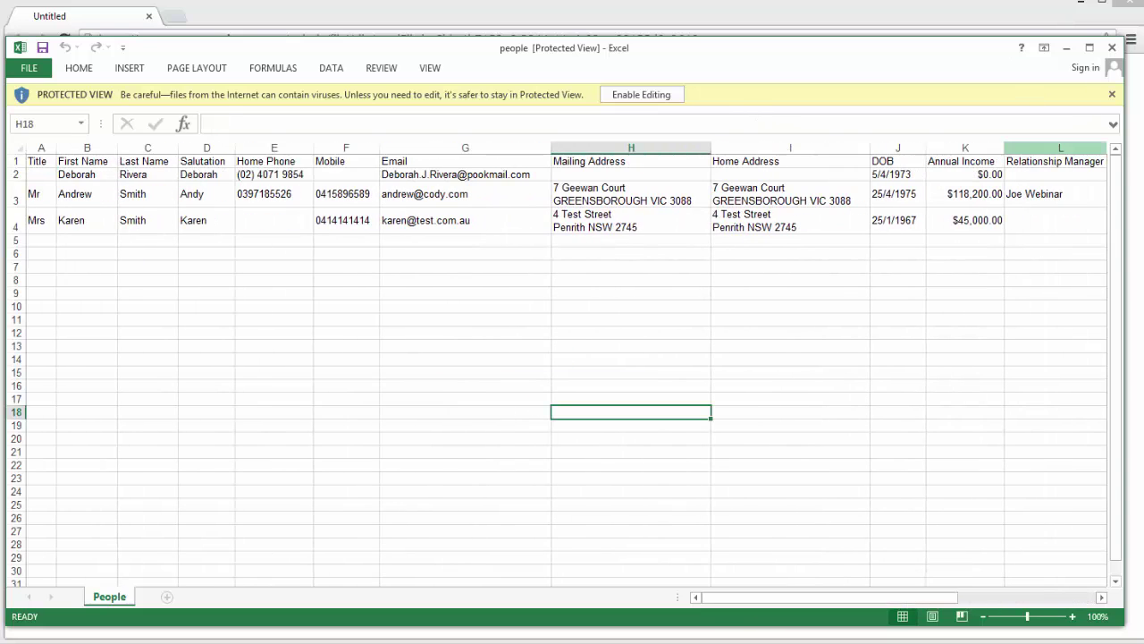
left_click(1111, 48)
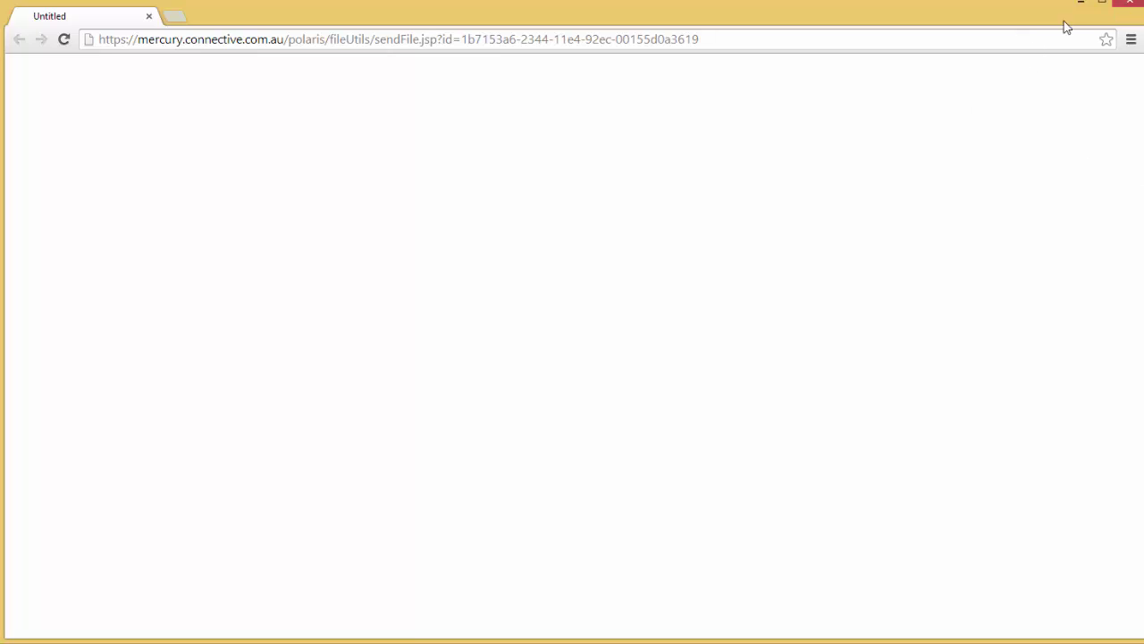
left_click(1119, 9)
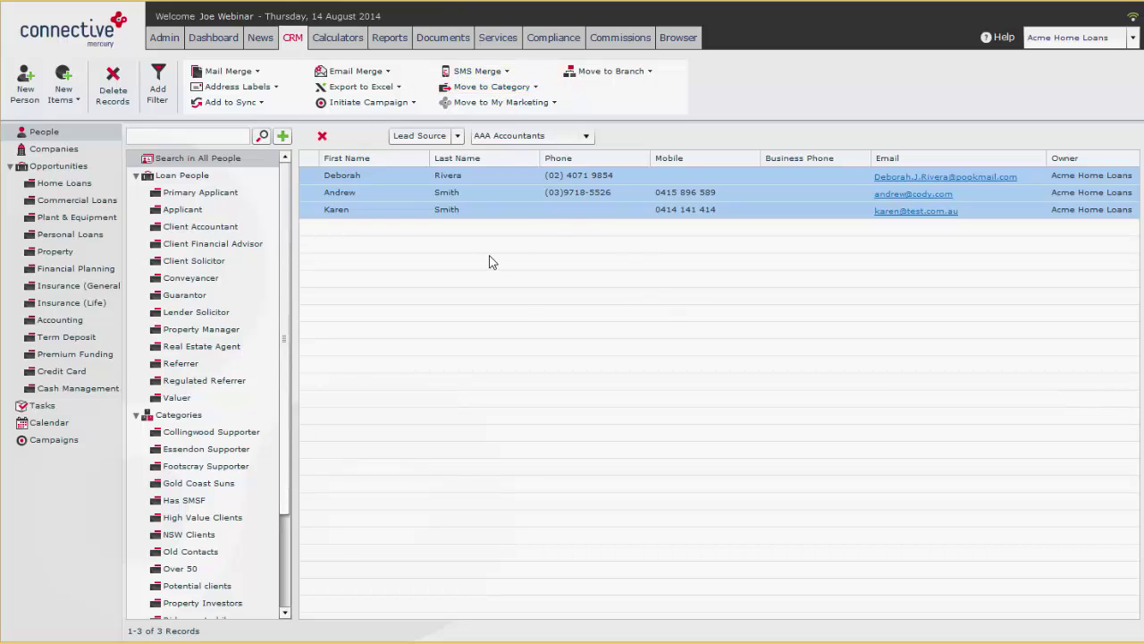
- View the available categories in the first person's record and return to the people list
double_click(459, 178)
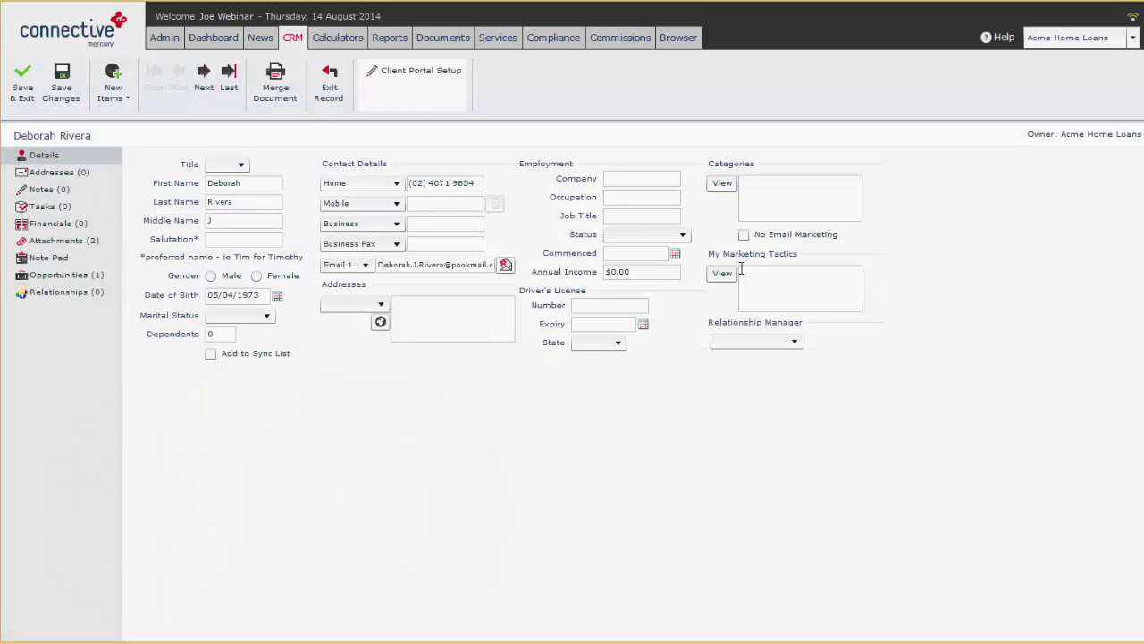
left_click(721, 182)
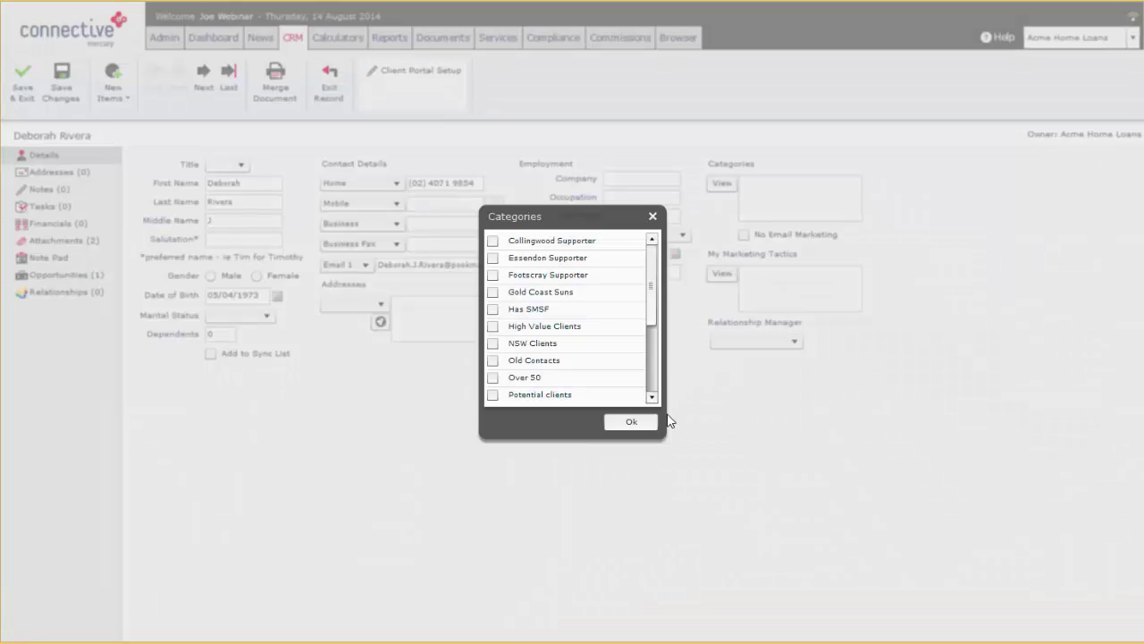
left_click(656, 218)
left_click(25, 84)
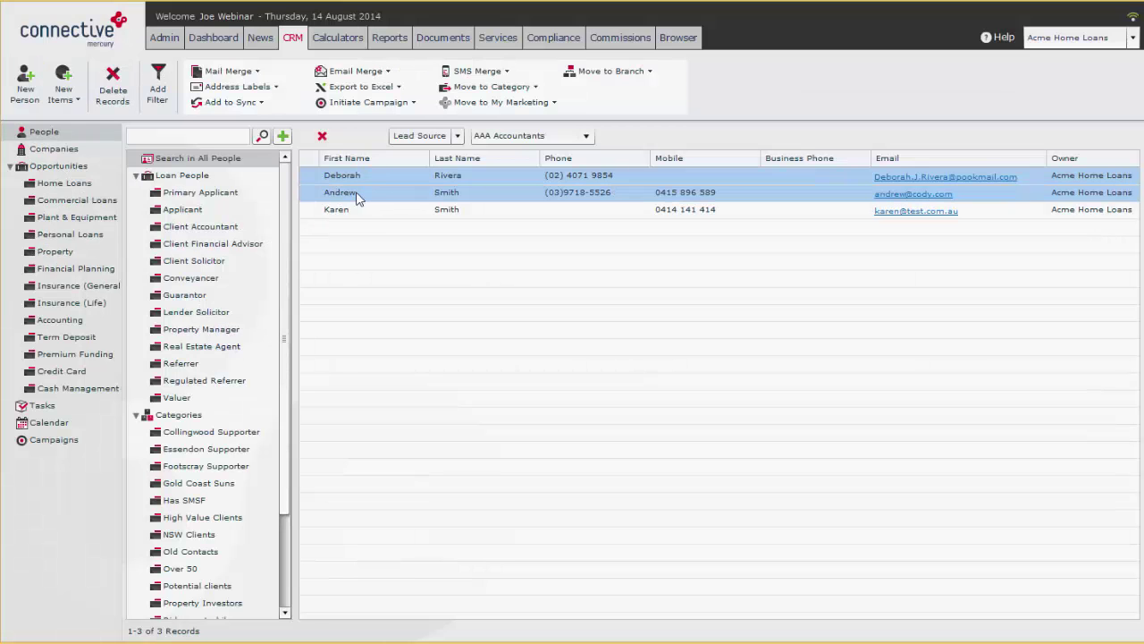
- Select all three people and view the Move to Category options without applying one
left_click(453, 212, "shift")
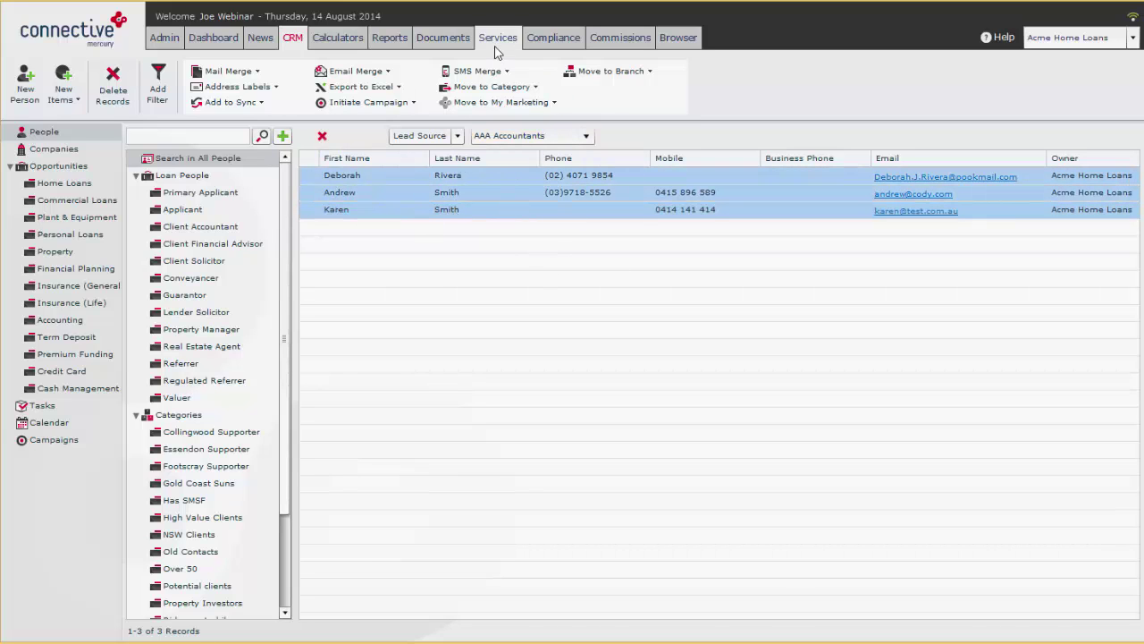
left_click(522, 89)
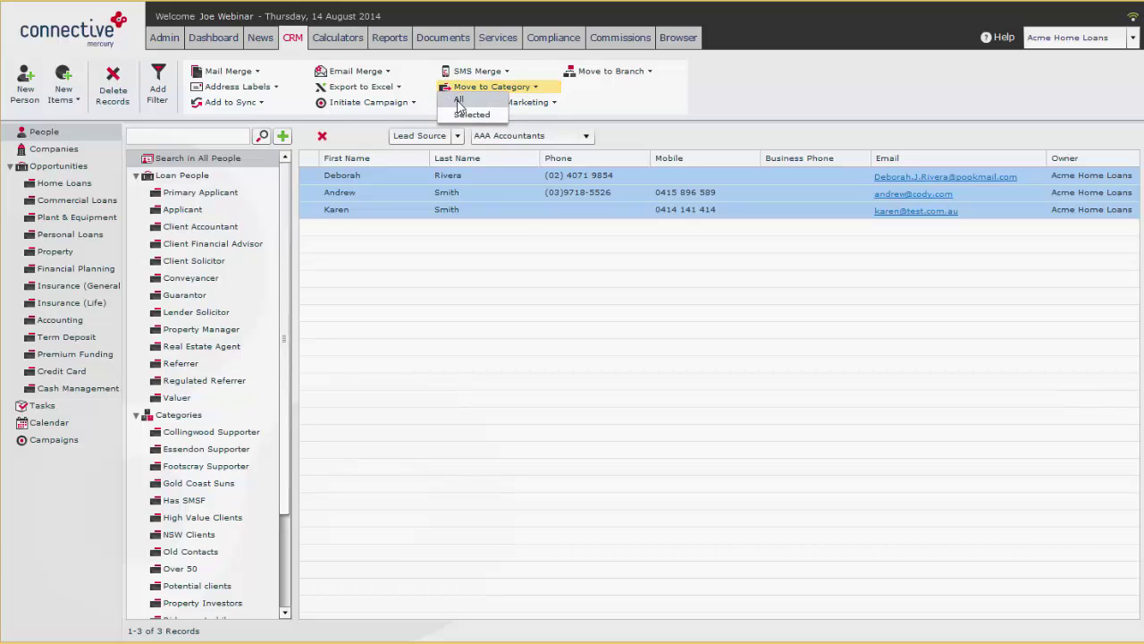
left_click(523, 243)
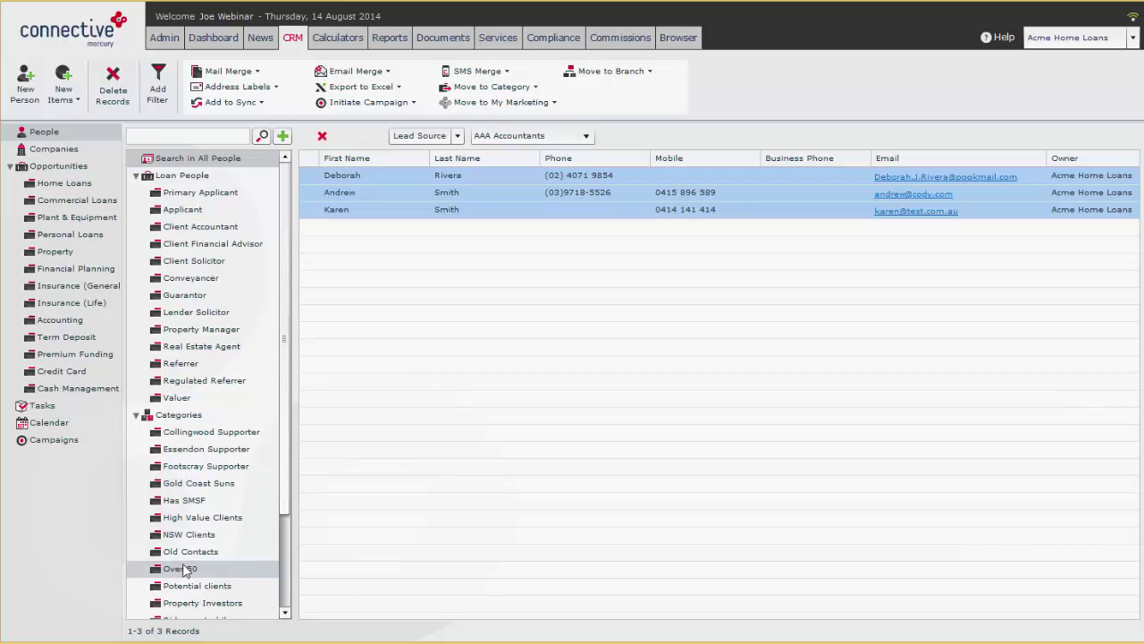
- View the Add to Sync options, and check the Add to Sync List setting in the second person's record before returning to the list
left_click(248, 105)
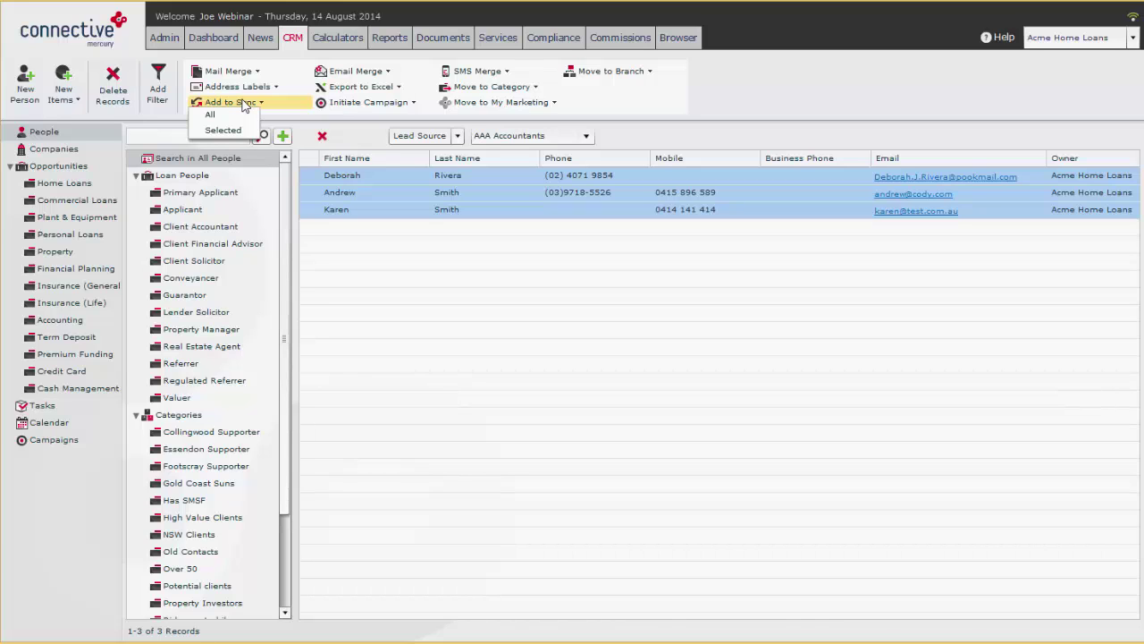
double_click(349, 193)
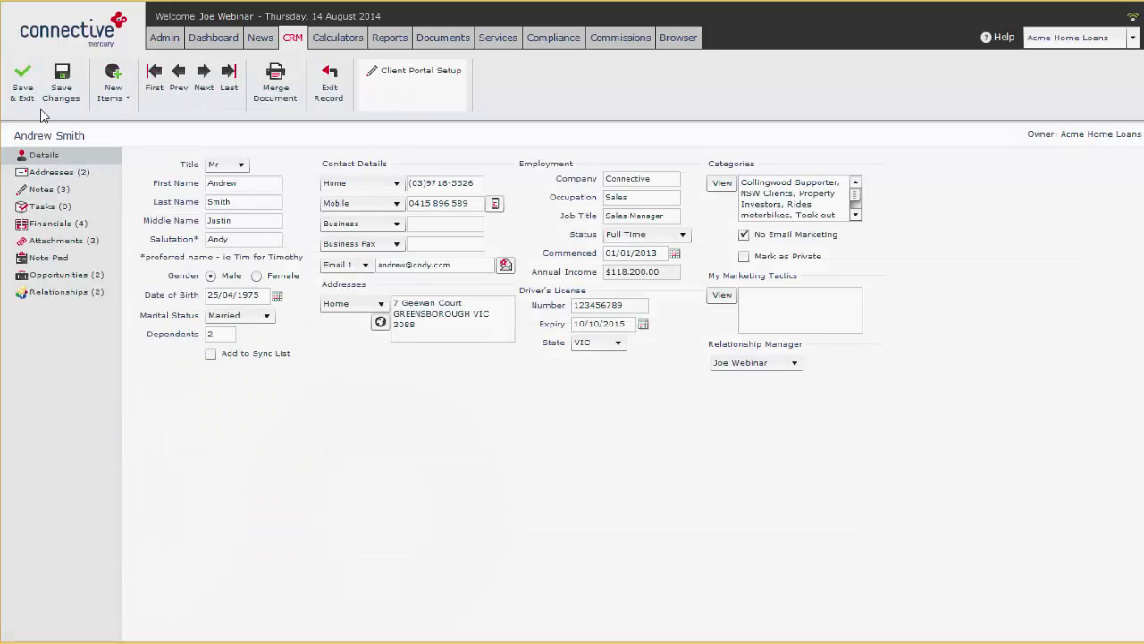
left_click(22, 81)
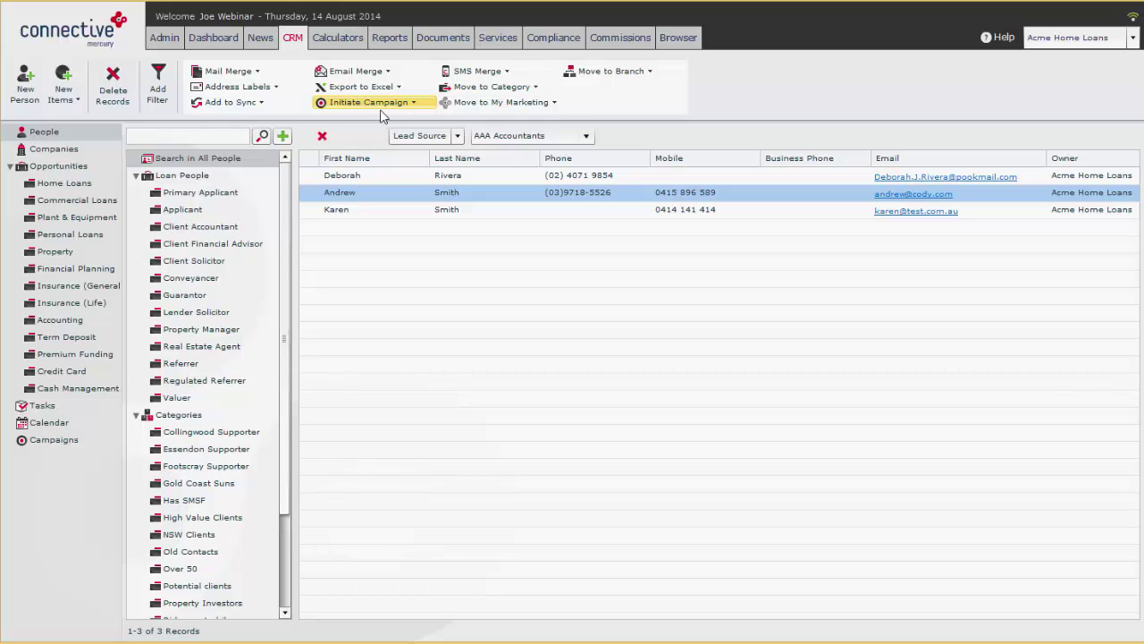
- Select and deselect individual people to vary the multiple selection in the filtered list
left_click(376, 179, "ctrl")
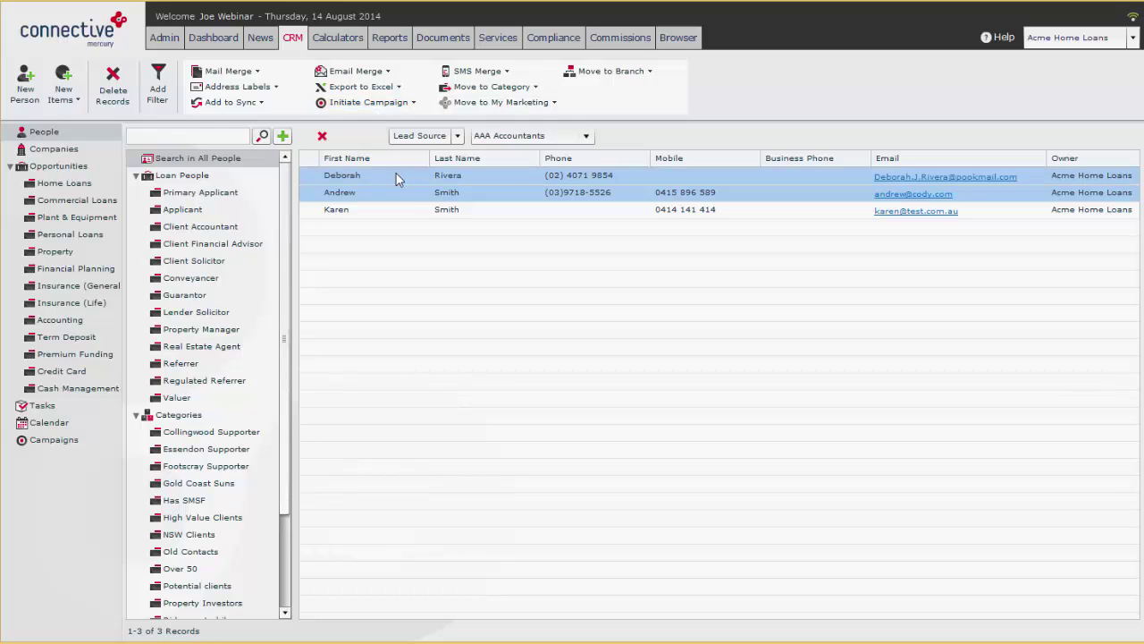
left_click(359, 212, "ctrl")
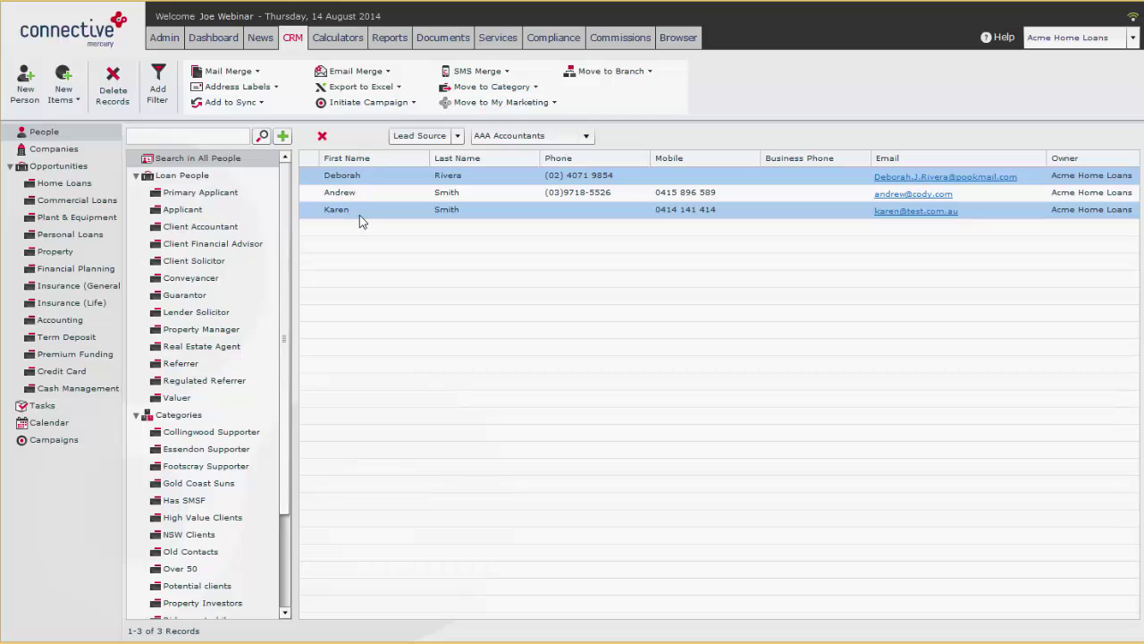
left_click(359, 215, "ctrl")
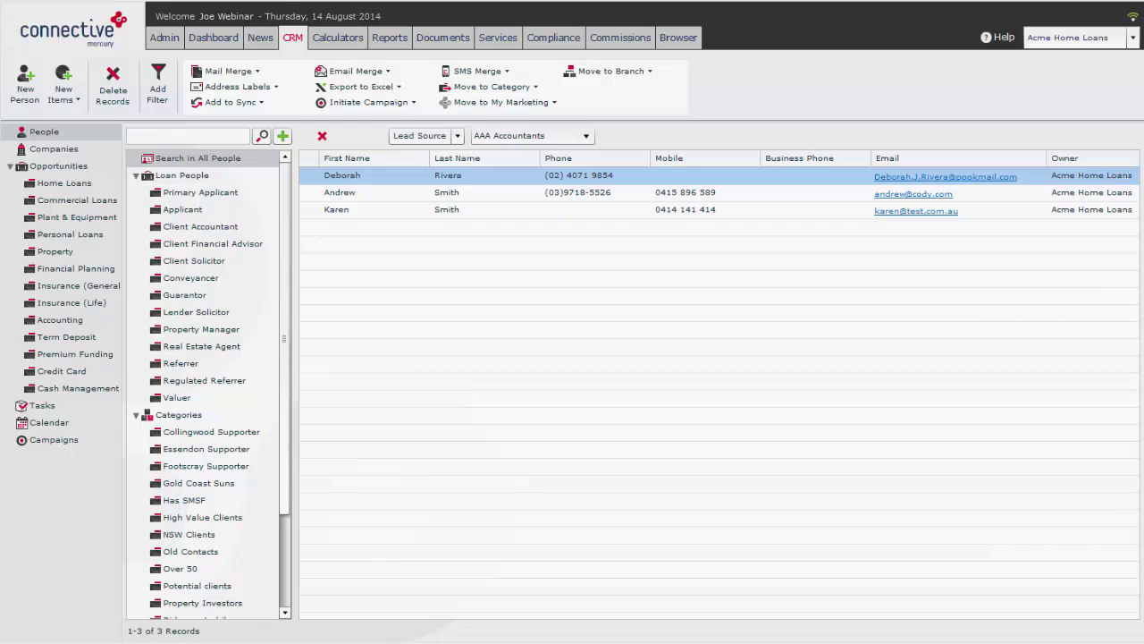
- Search the Home Loans opportunities with a filter for an Amount greater than $200,000
left_click(76, 184)
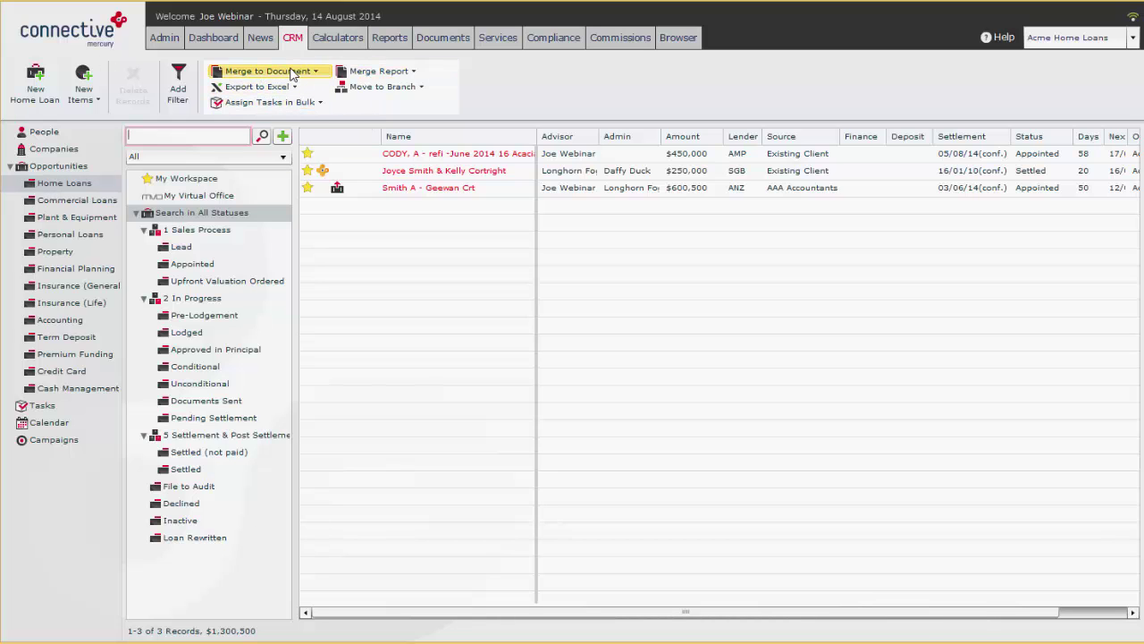
left_click(283, 135)
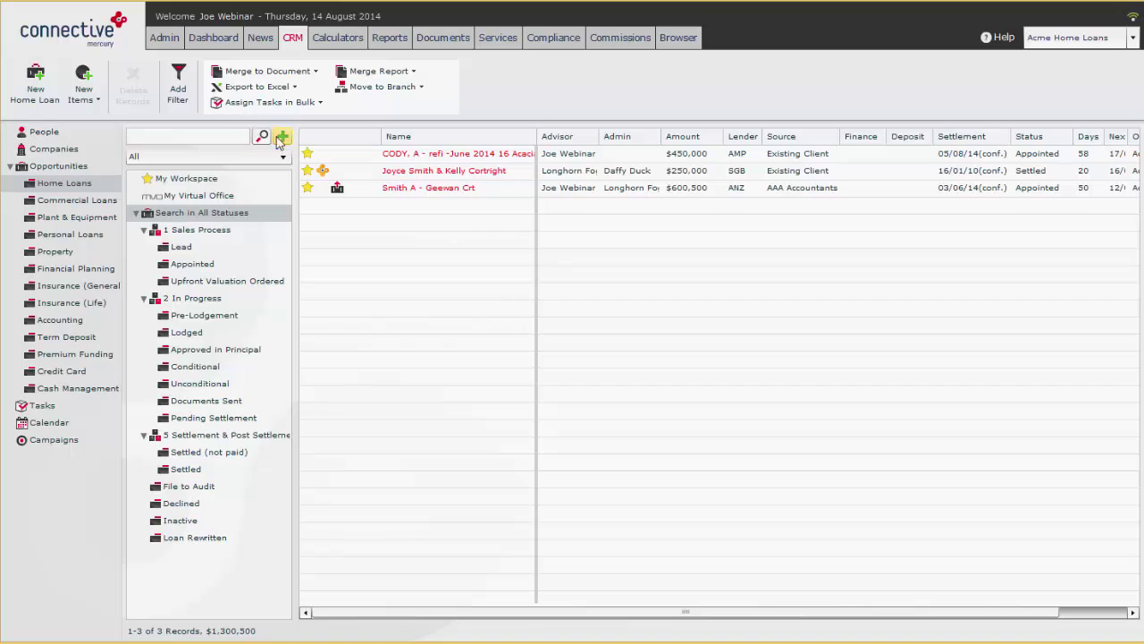
left_click(178, 84)
left_click(318, 158)
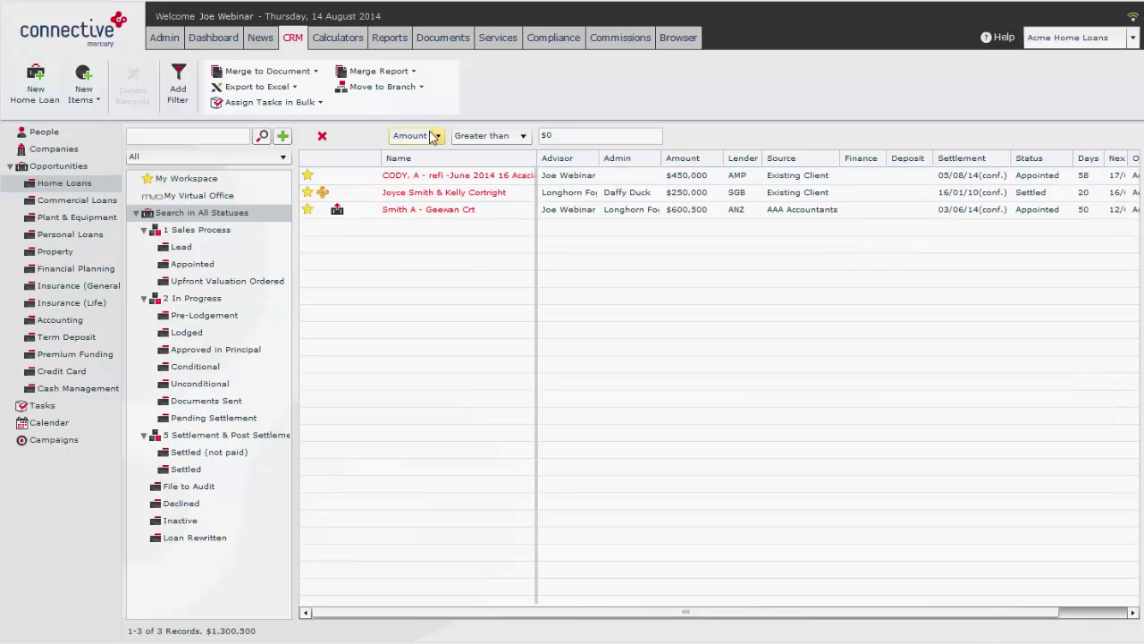
left_click(559, 134)
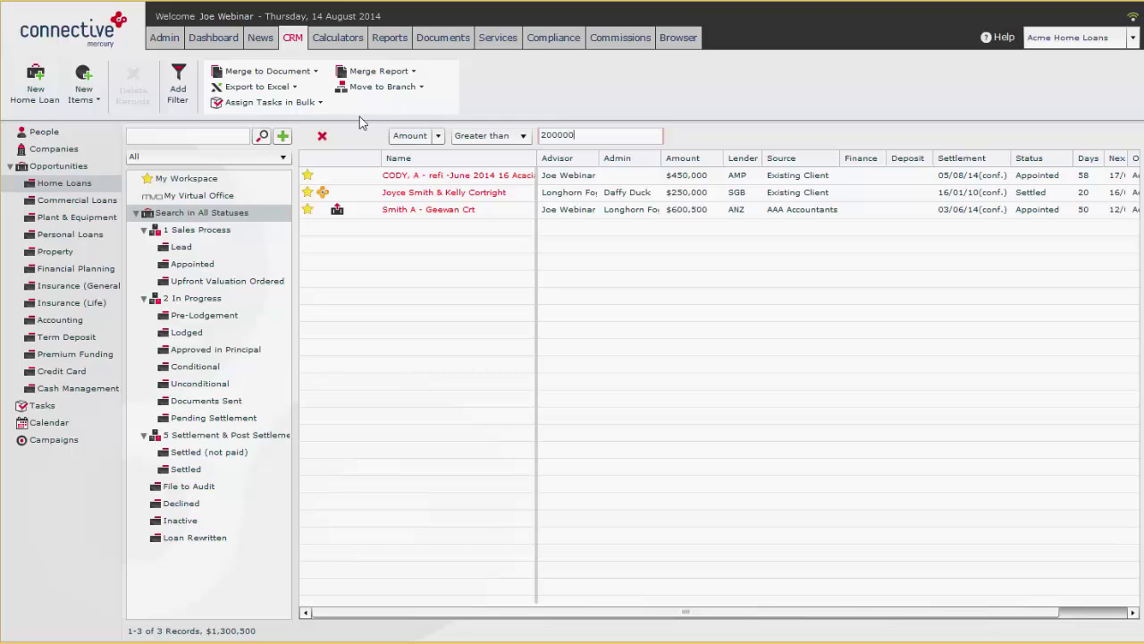
left_click(262, 135)
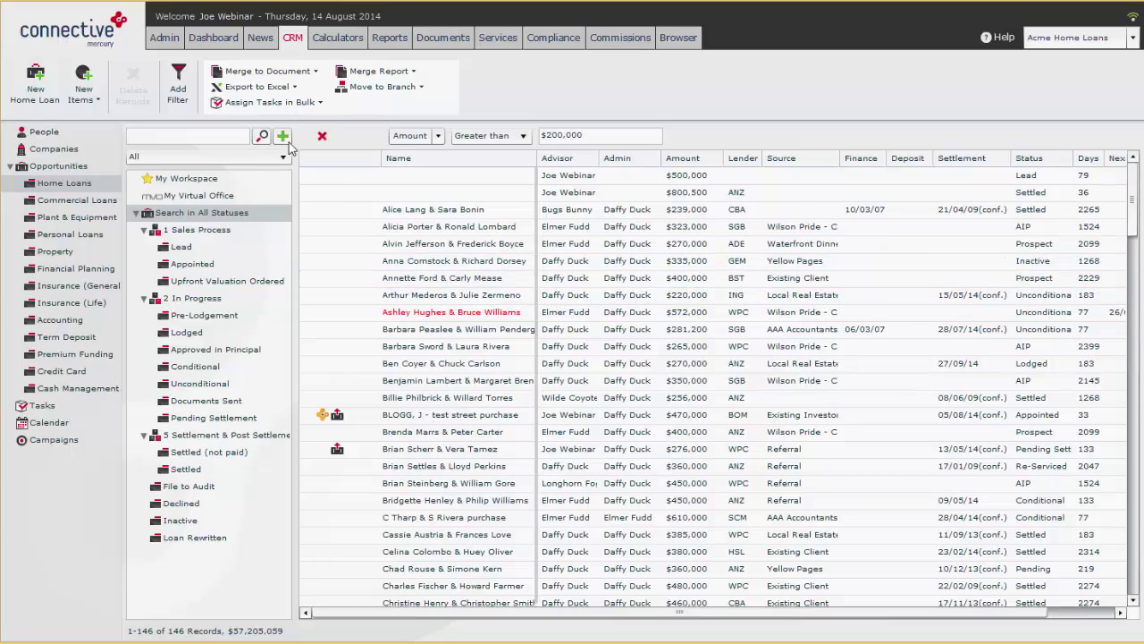
- Change the home loan filter to Lender ANZ and add a second filter condition
left_click(413, 136)
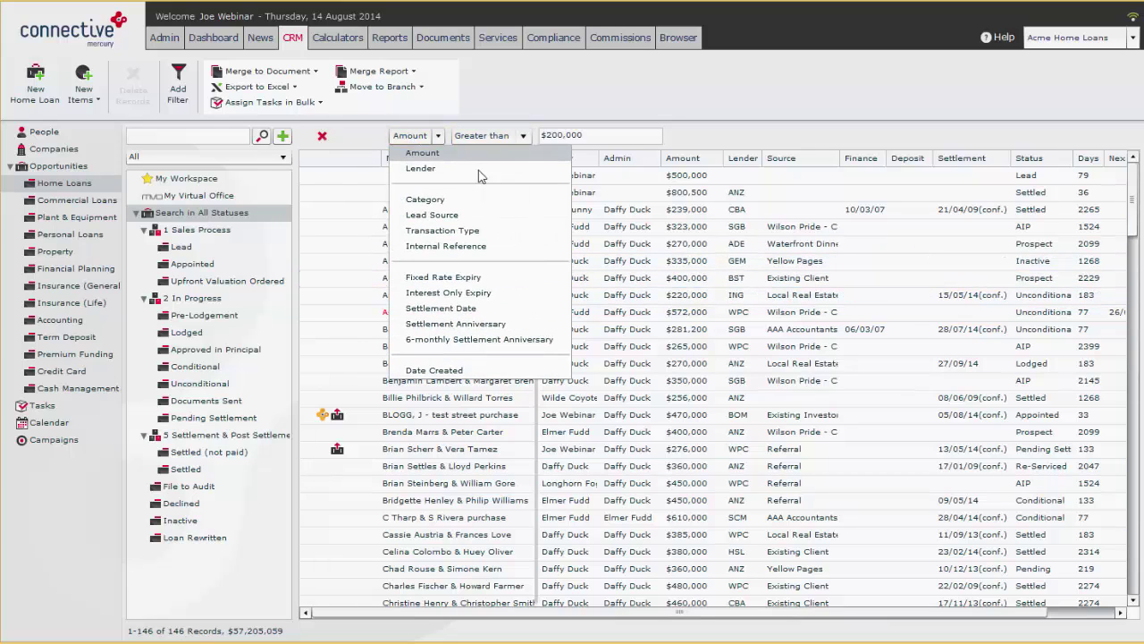
left_click(422, 168)
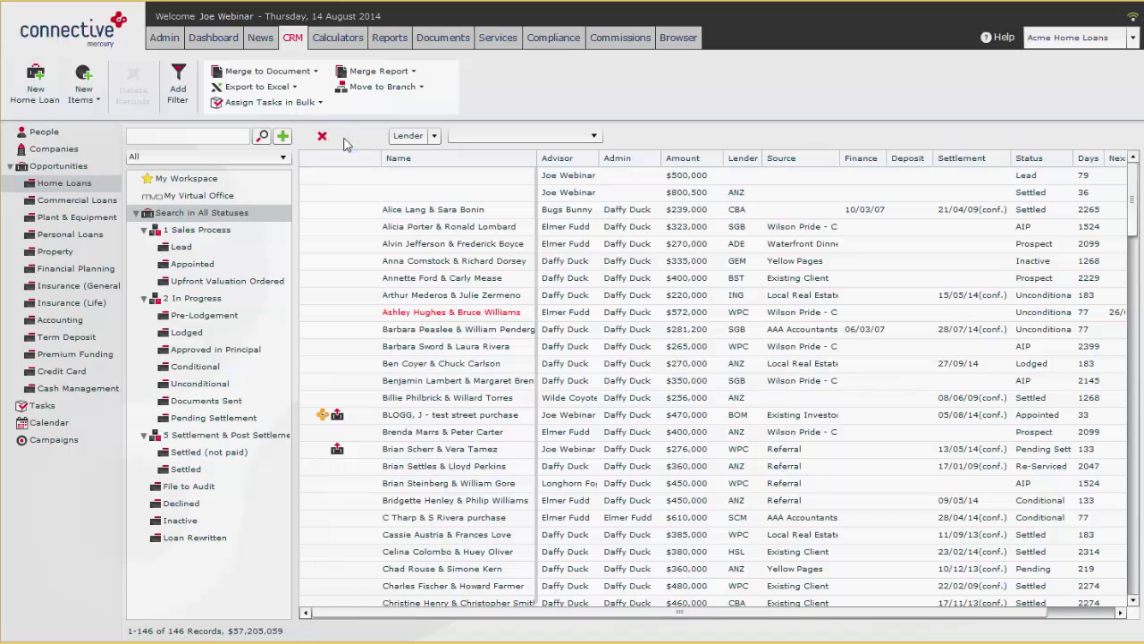
left_click(282, 136)
left_click(501, 135)
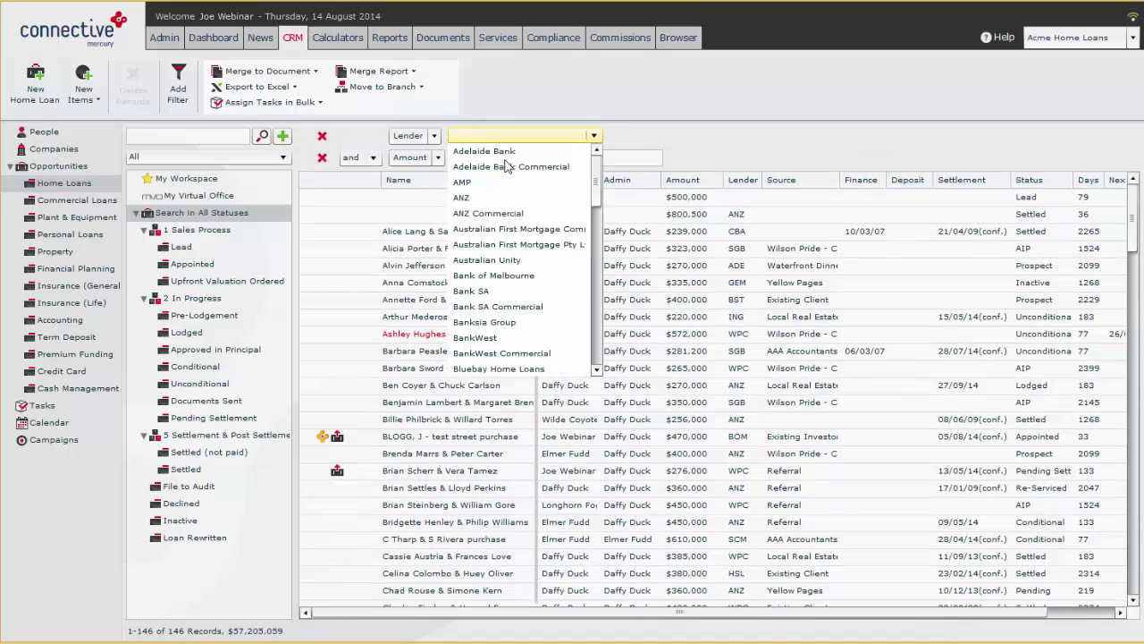
left_click(484, 185)
left_click(483, 137)
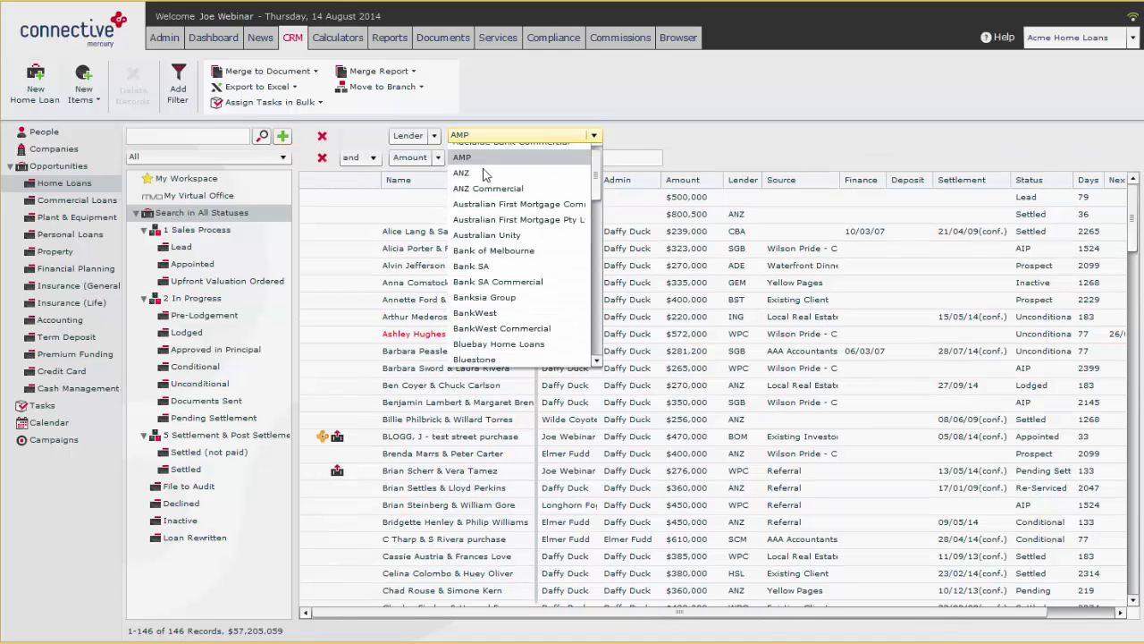
left_click(483, 182)
- Set the second filter condition to Settlement Date between 14/08/2013 and 21/08/2014, combined with "and", and run the search
left_click(360, 158)
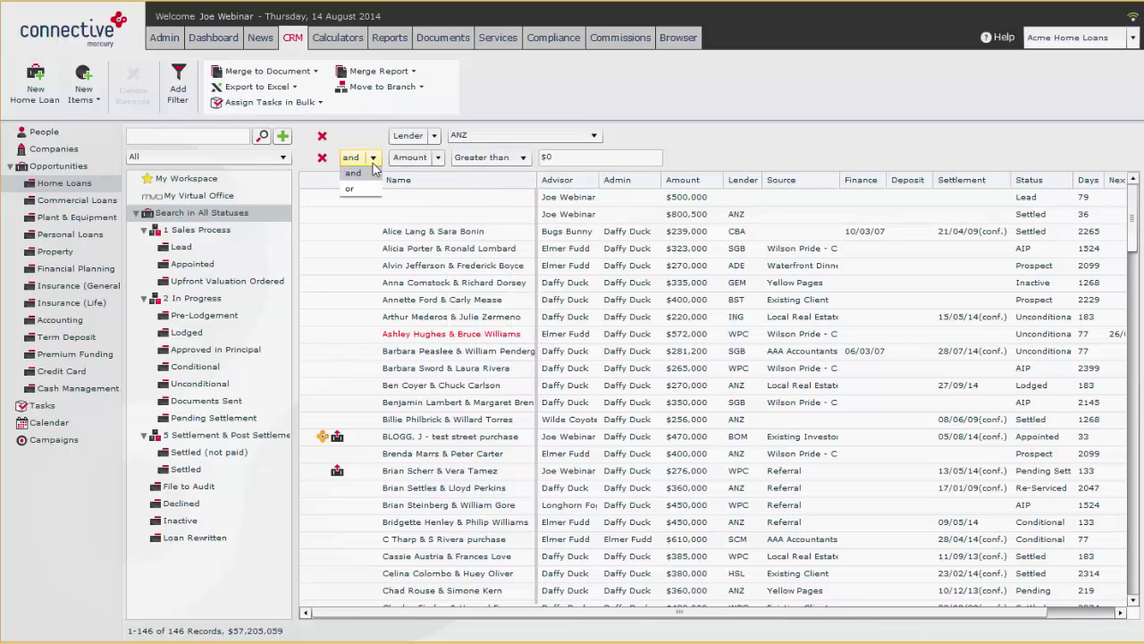
left_click(413, 158)
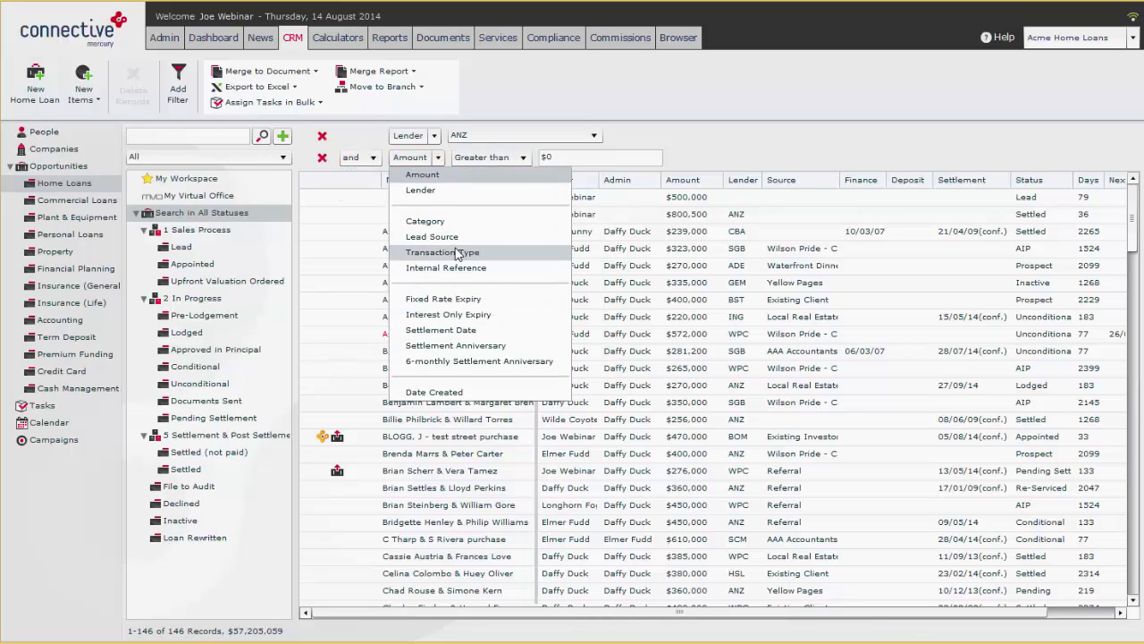
left_click(460, 330)
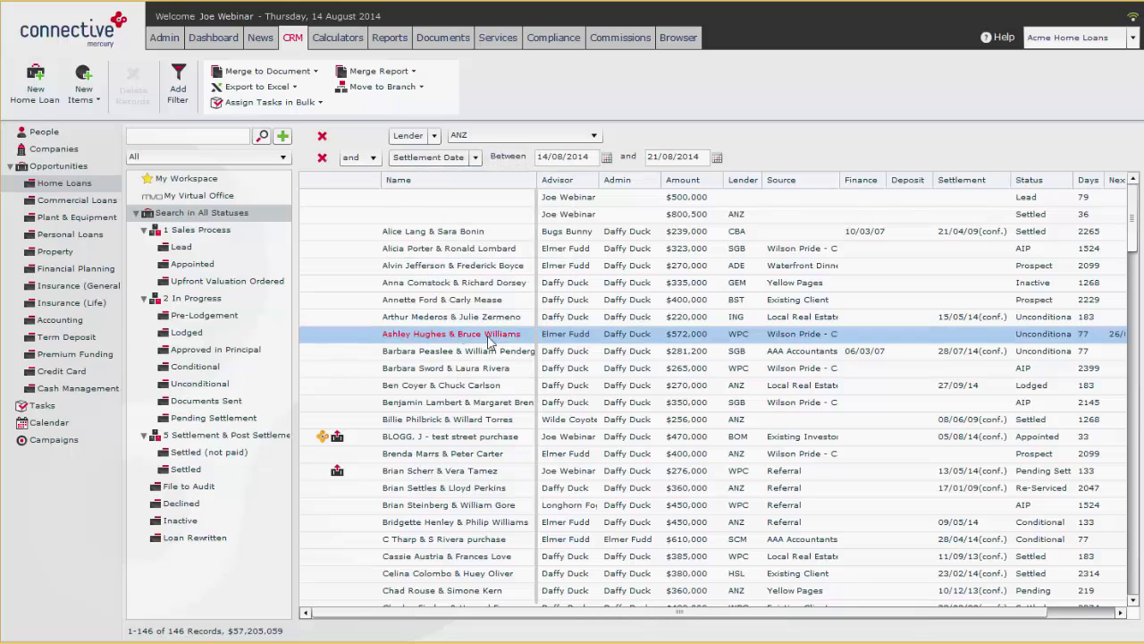
left_click(585, 155)
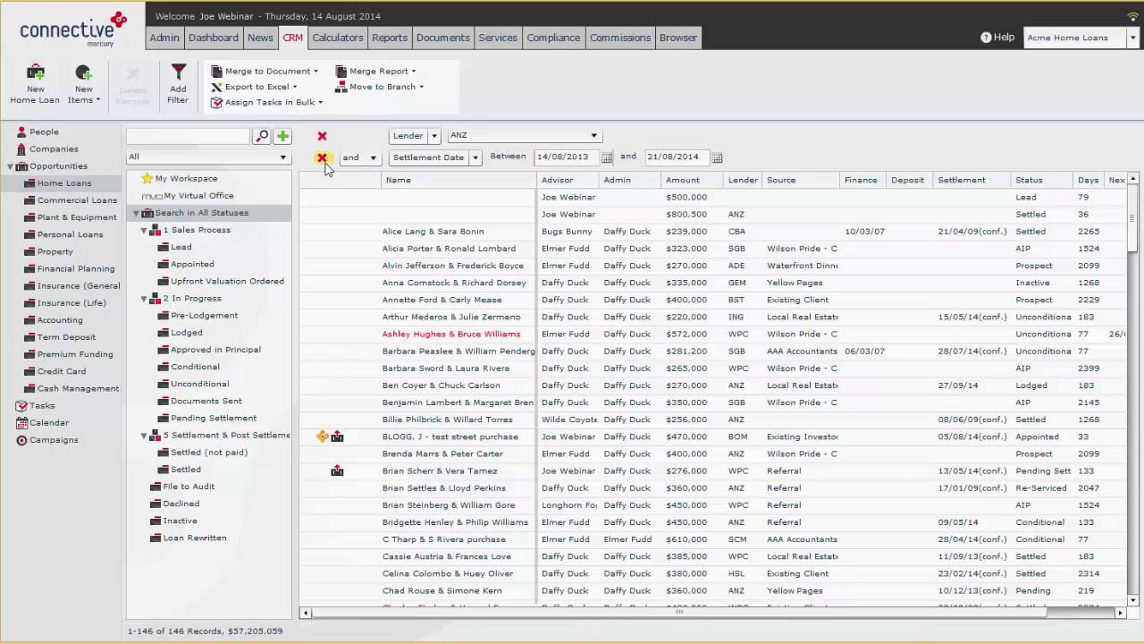
left_click(268, 139)
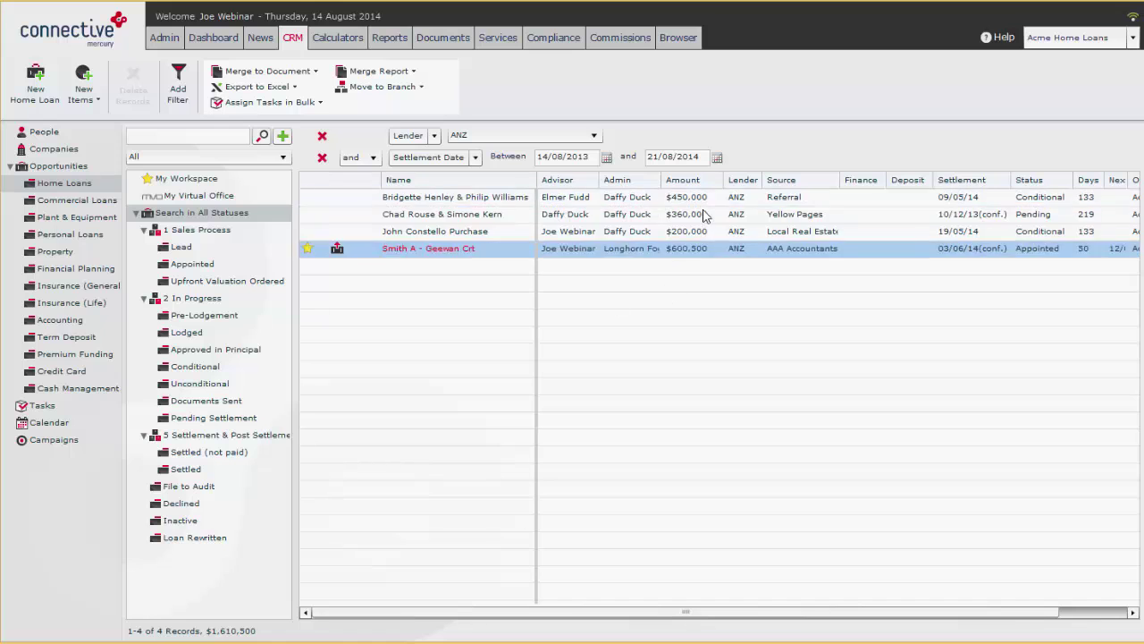
- Select the first three home loans in the filtered results together
left_click(661, 251)
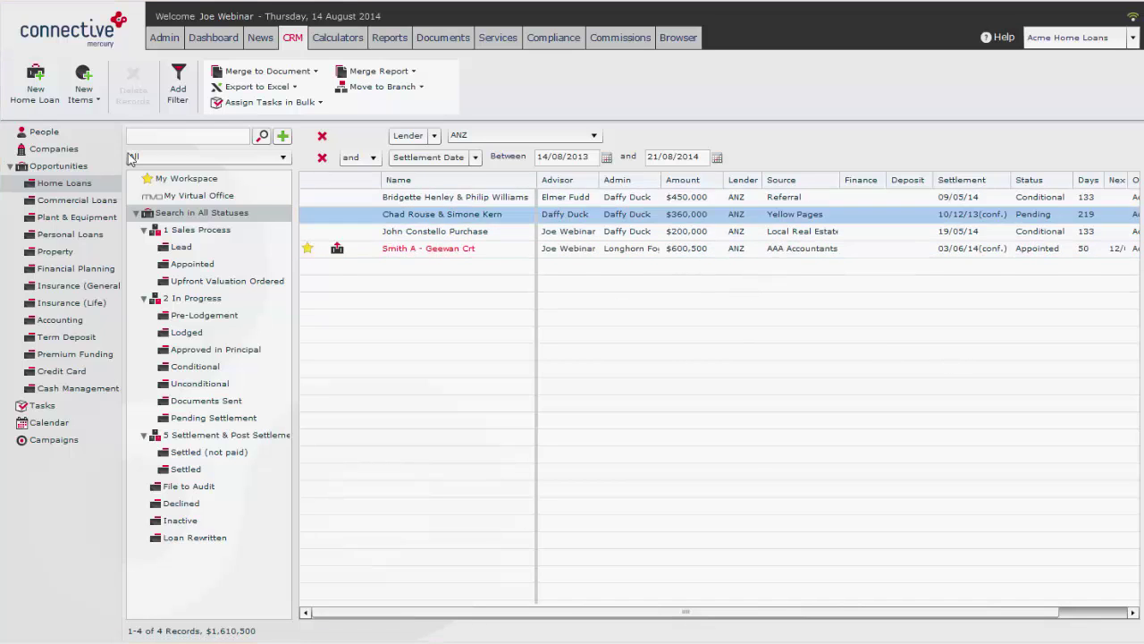
left_click(425, 201)
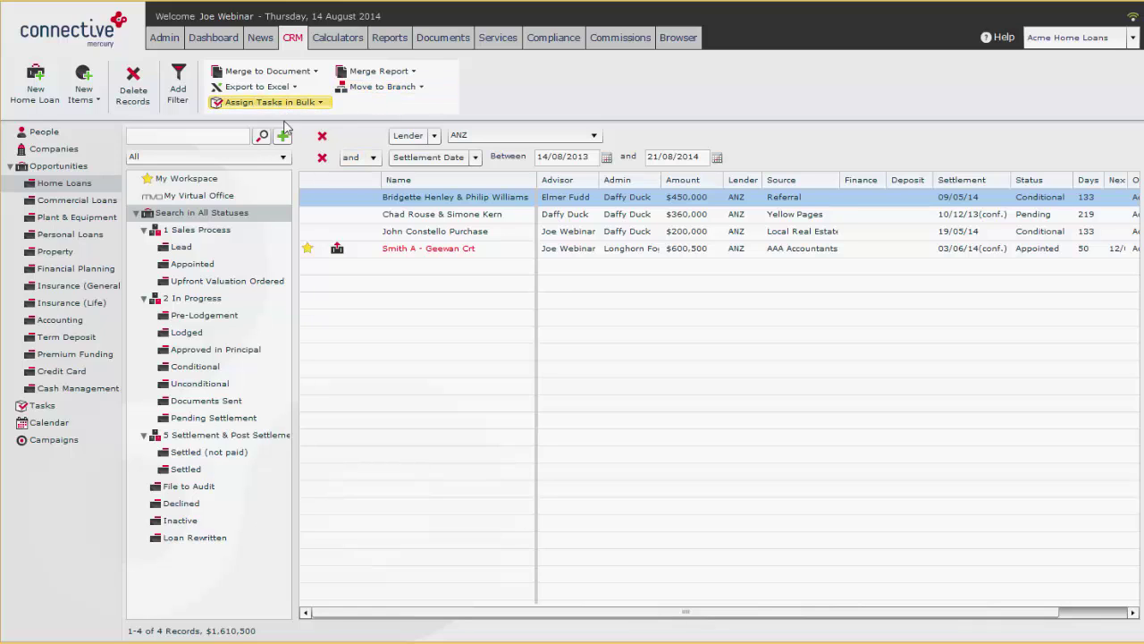
left_click(464, 214, "ctrl")
left_click(474, 231, "ctrl")
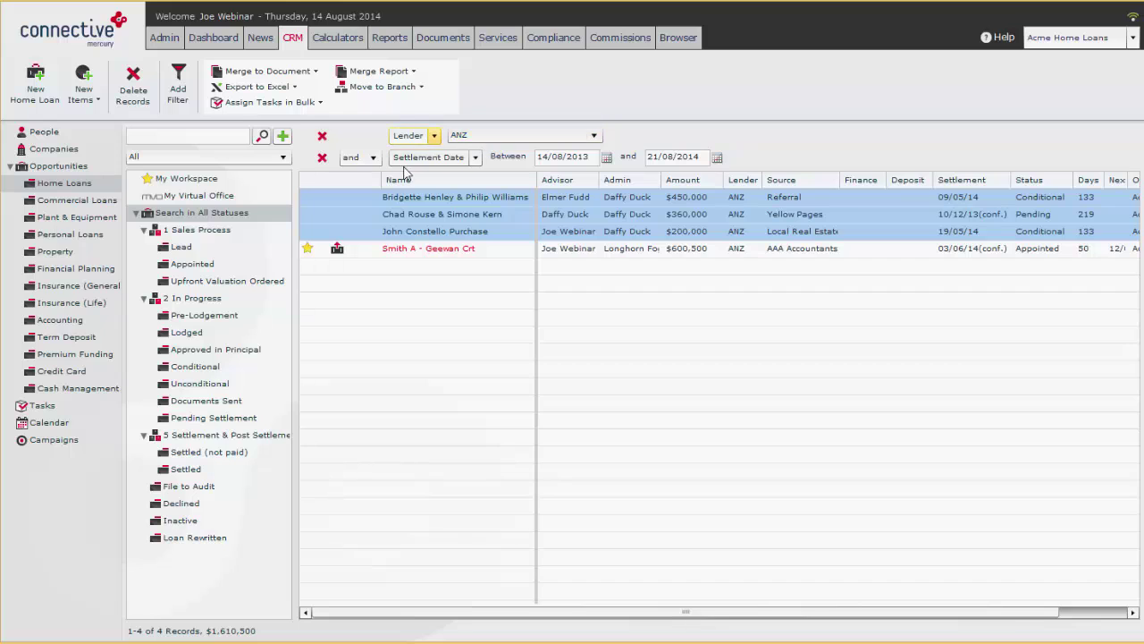
- Try out a bulk task assignment for the selected home loans by choosing a delegate and viewing the due date calendar, and cancel it
left_click(252, 103)
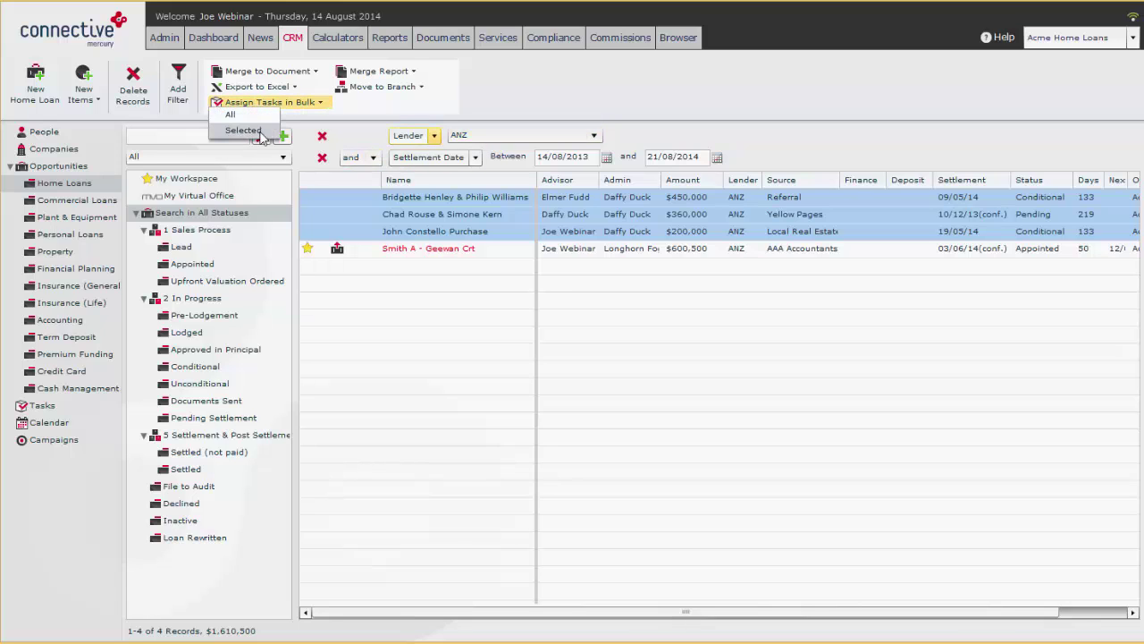
left_click(244, 131)
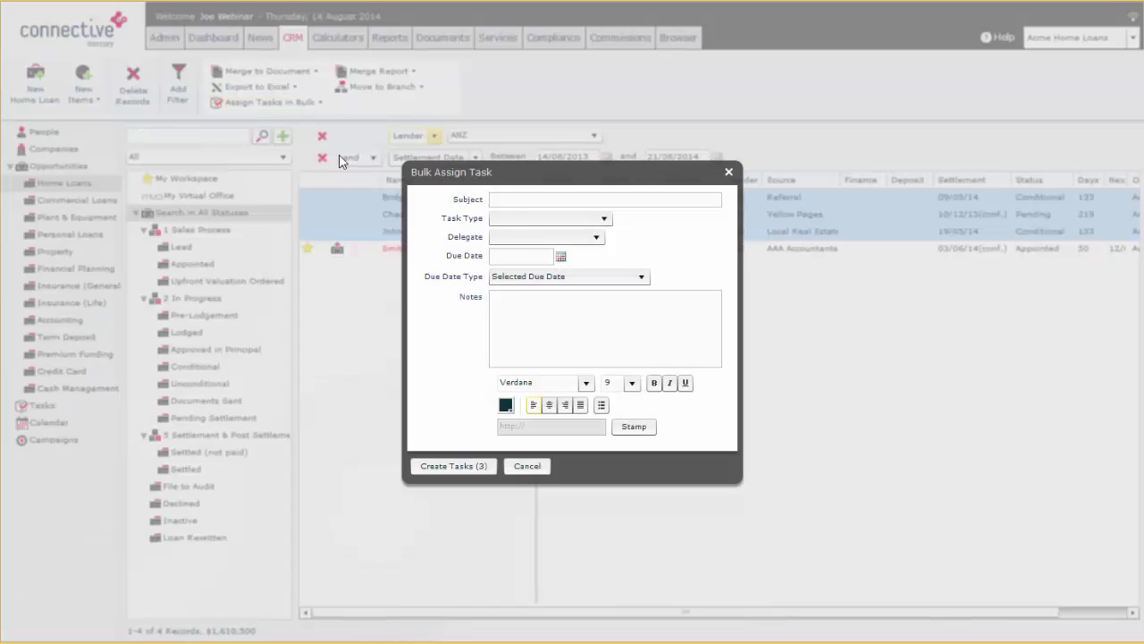
left_click(517, 199)
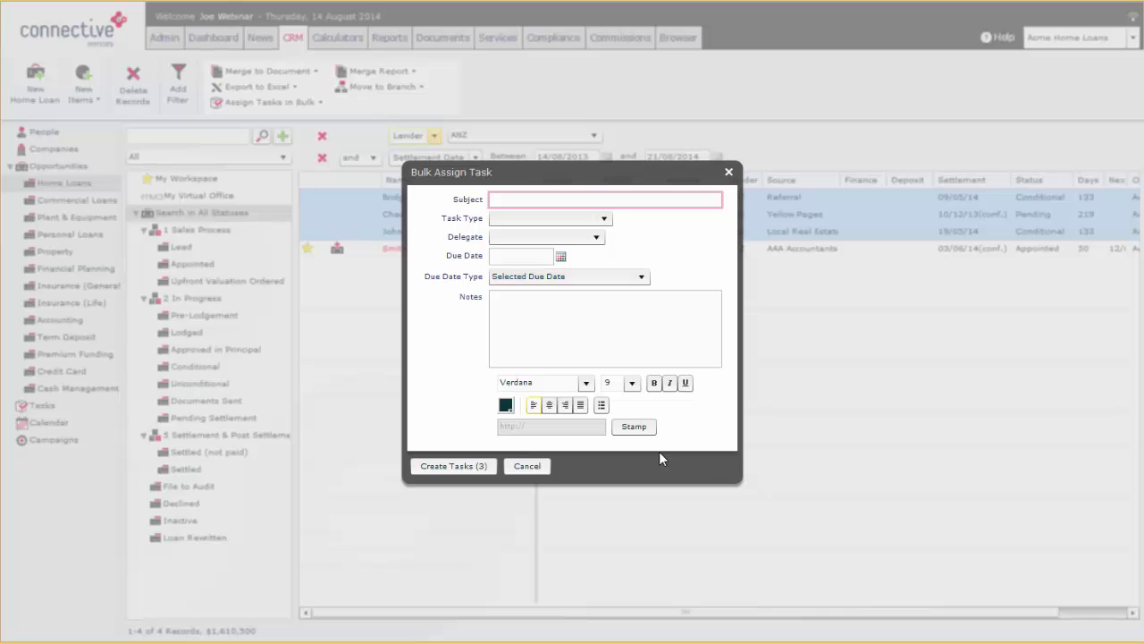
left_click(494, 238)
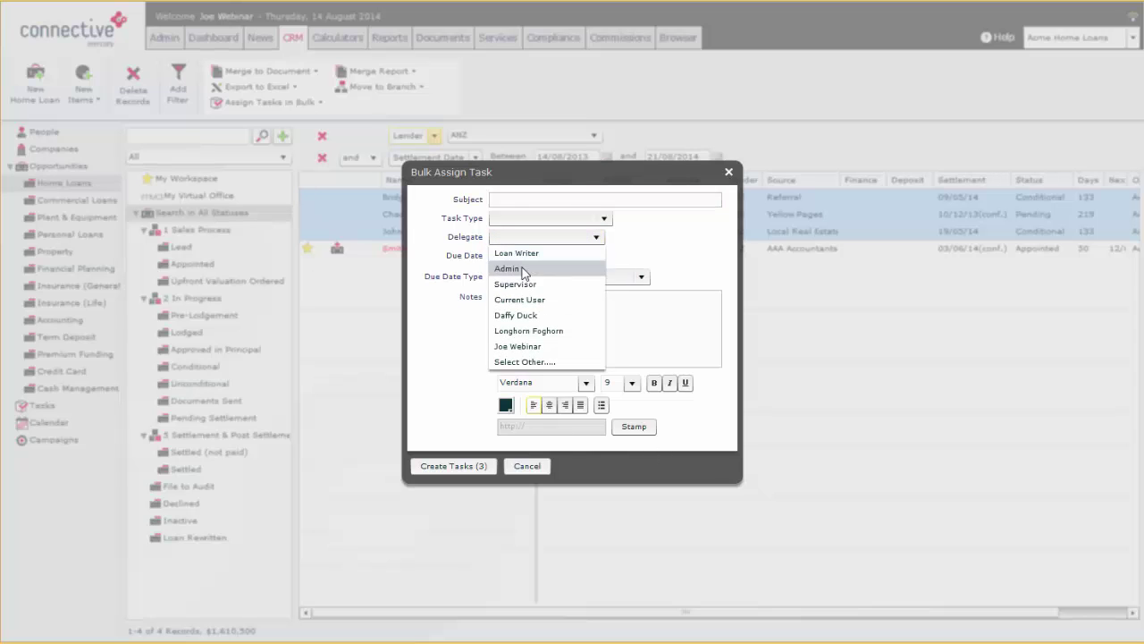
left_click(547, 345)
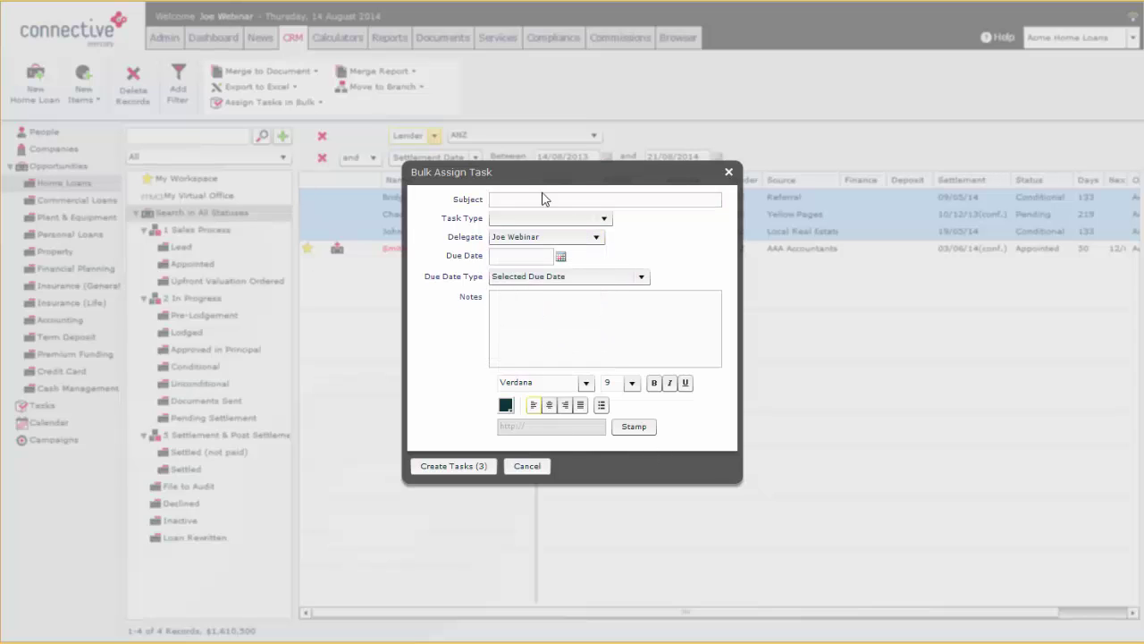
left_click(610, 345)
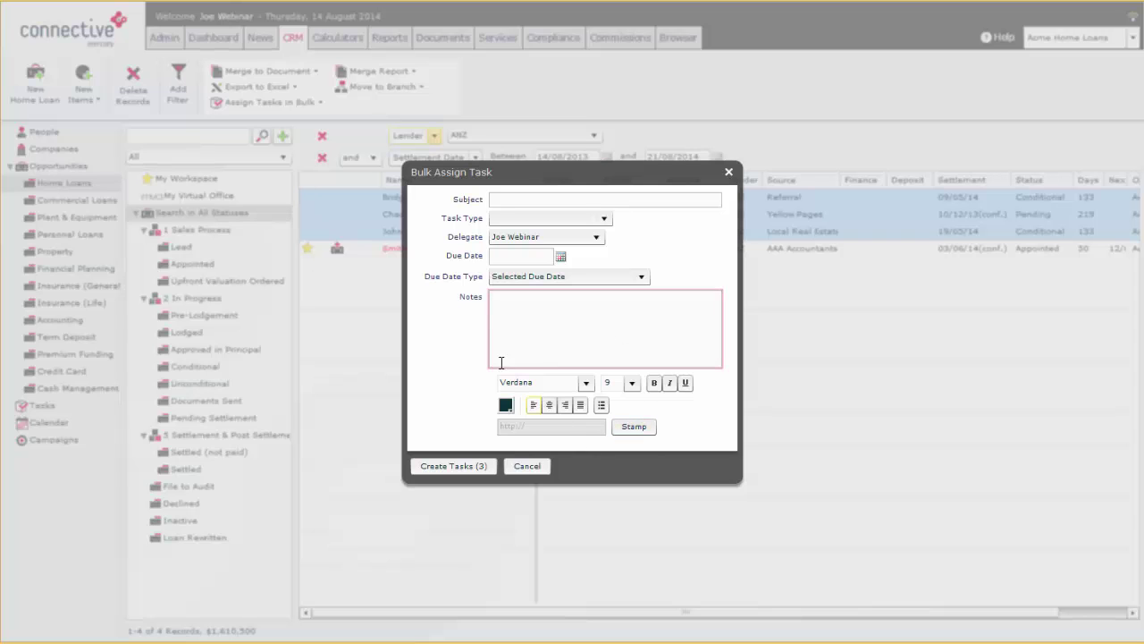
left_click(561, 258)
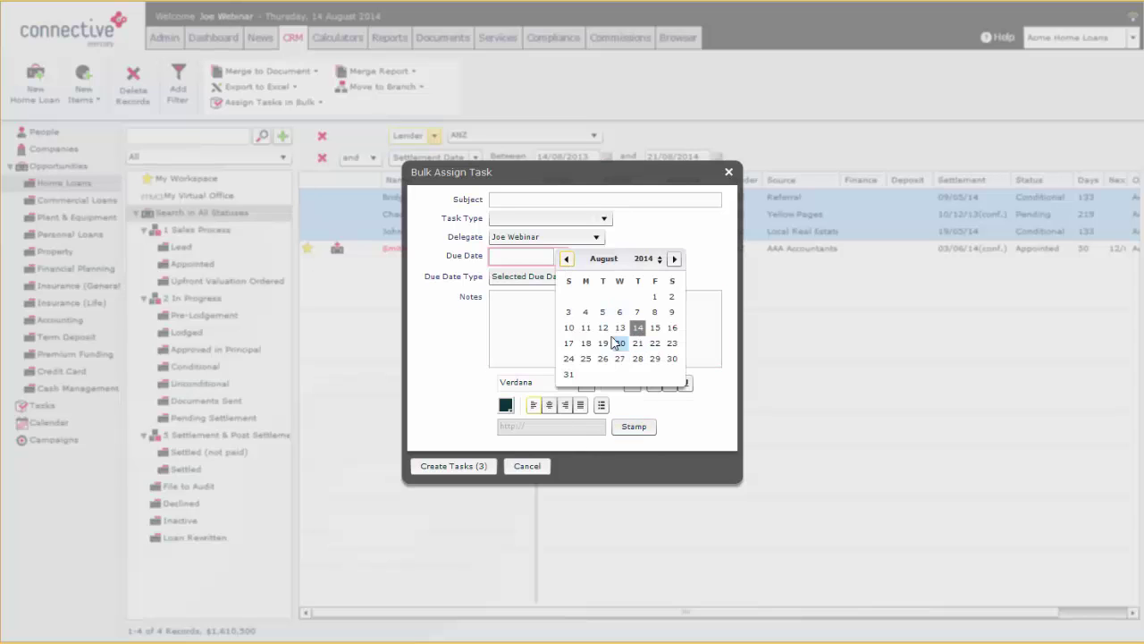
left_click(511, 336)
left_click(526, 466)
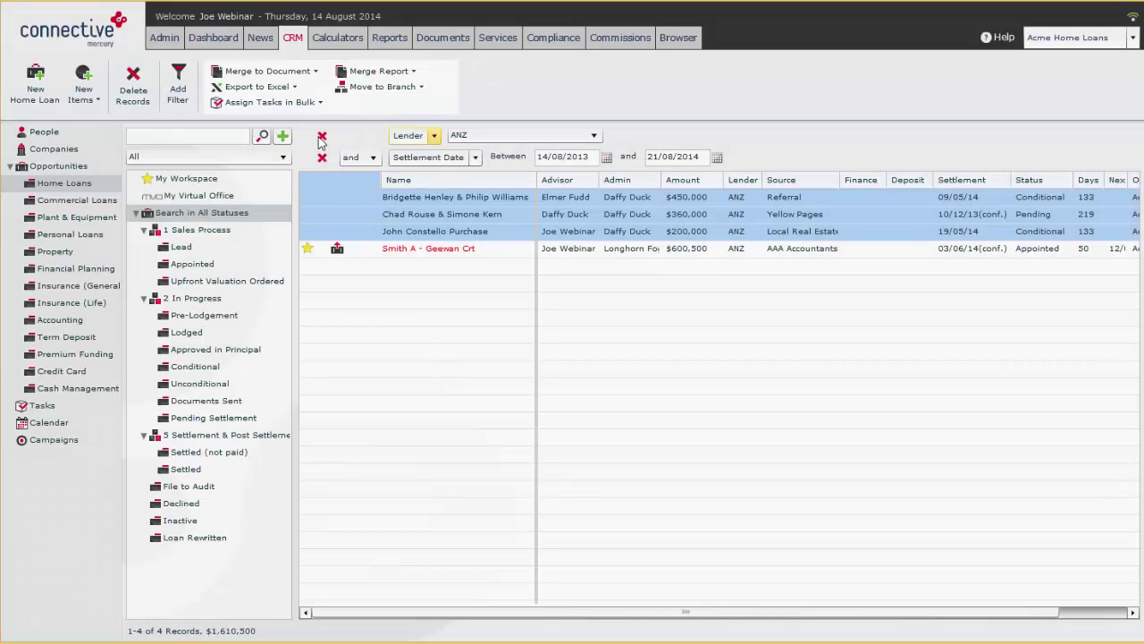
- Merge the selected home loans to the MASTER: Credit Guide - Credit Representative - COSN.doc template and open the document preview
left_click(290, 76)
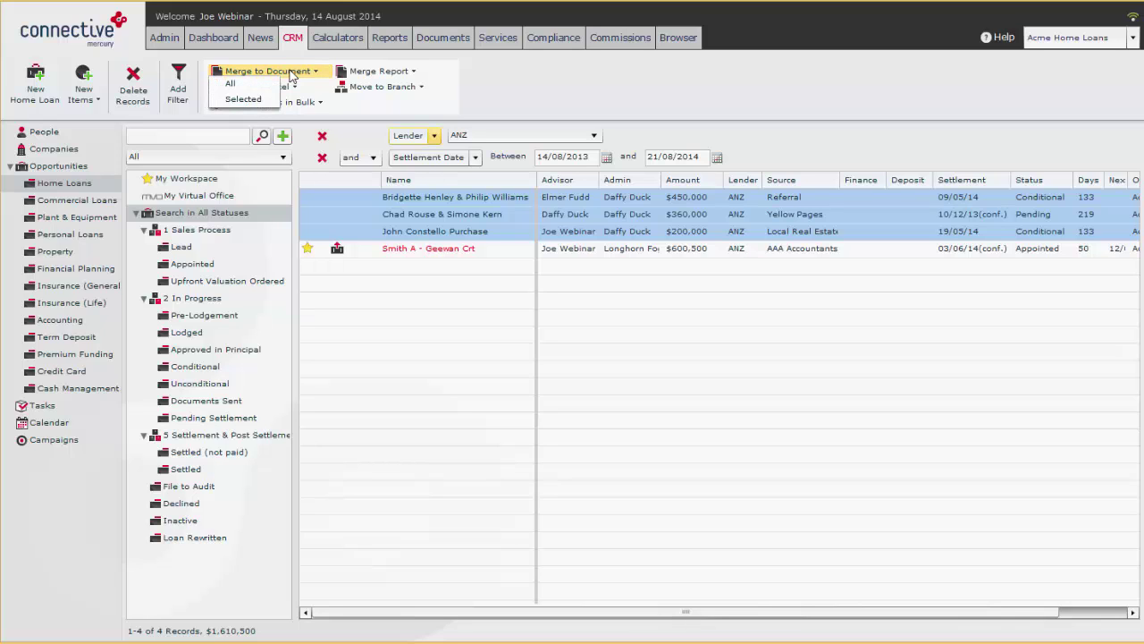
left_click(243, 100)
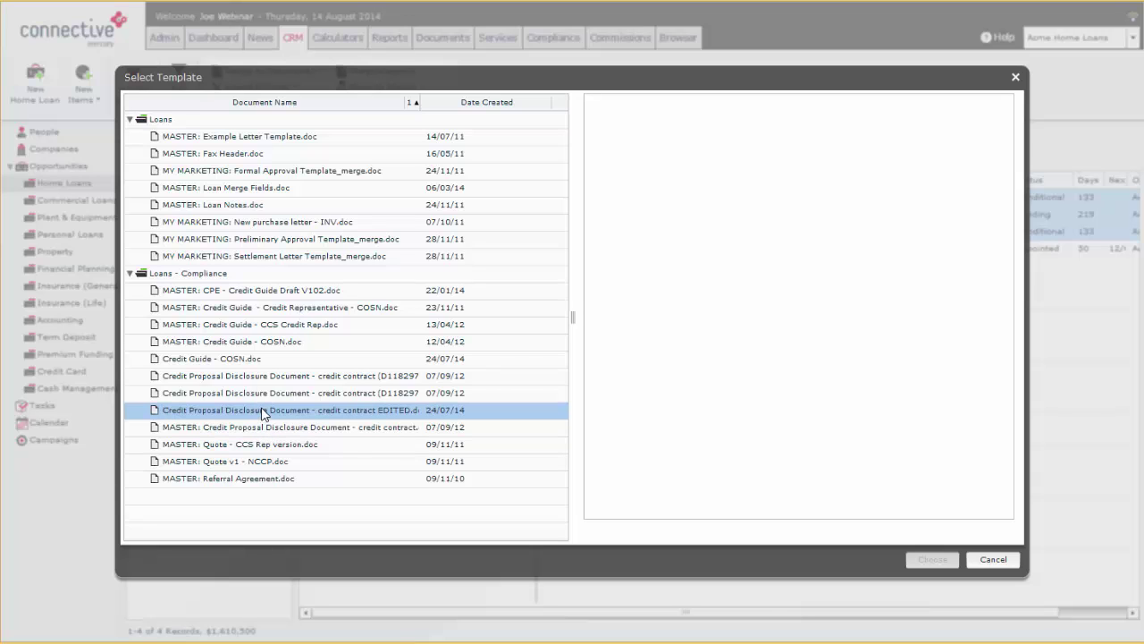
left_click(286, 308)
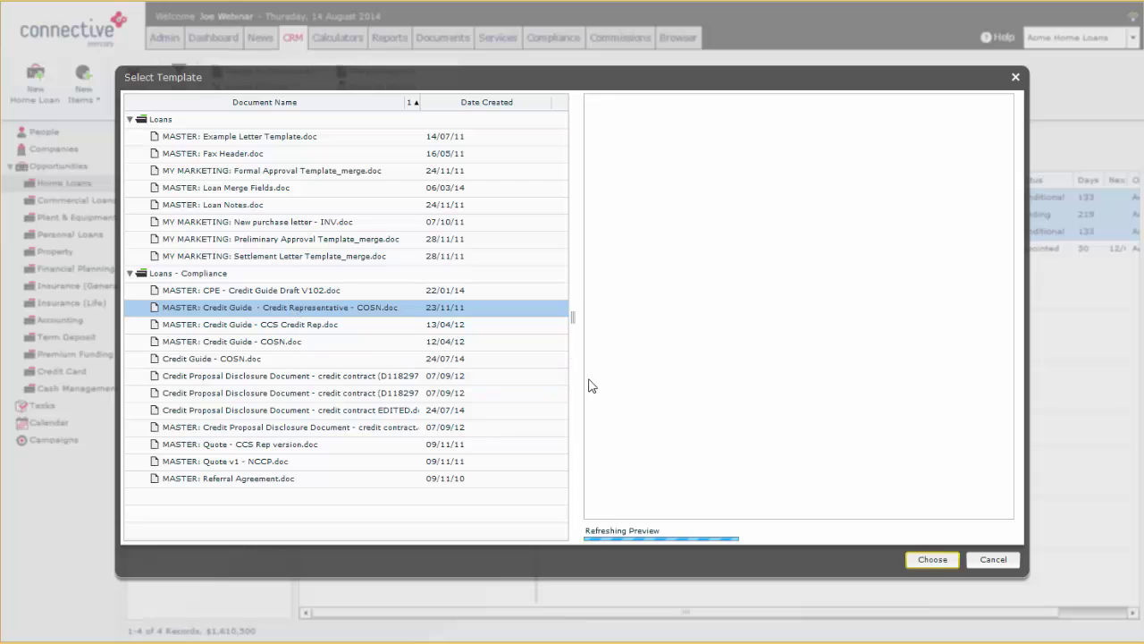
left_click(940, 557)
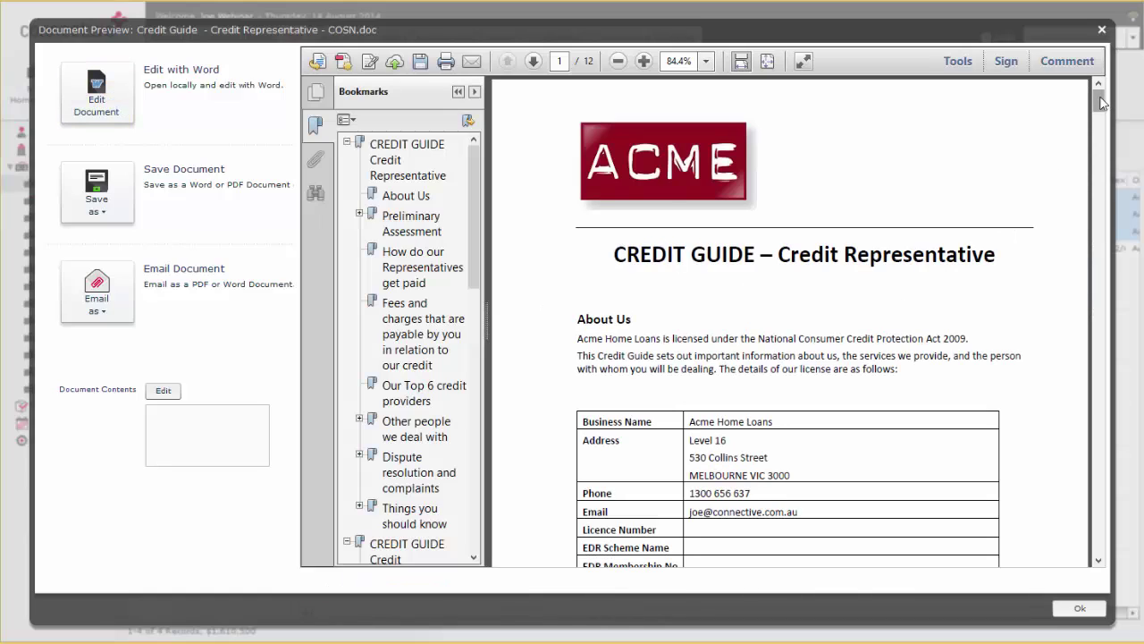
- Look through the merged Credit Guide document to its last page and close the preview
left_click_drag(1100, 100, 1132, 100)
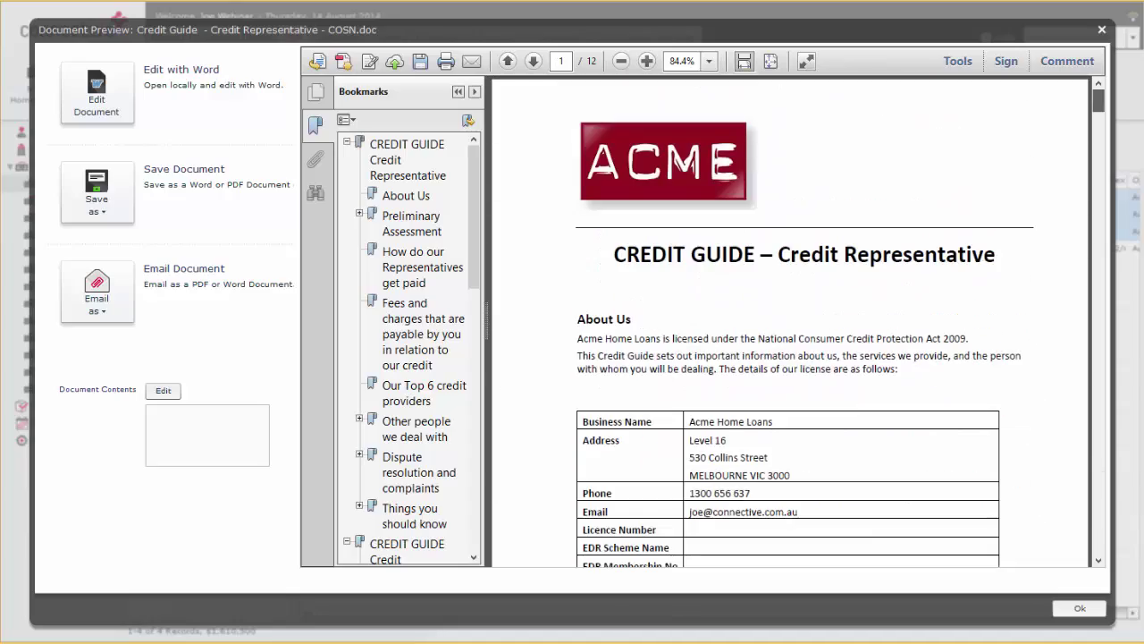
key("End")
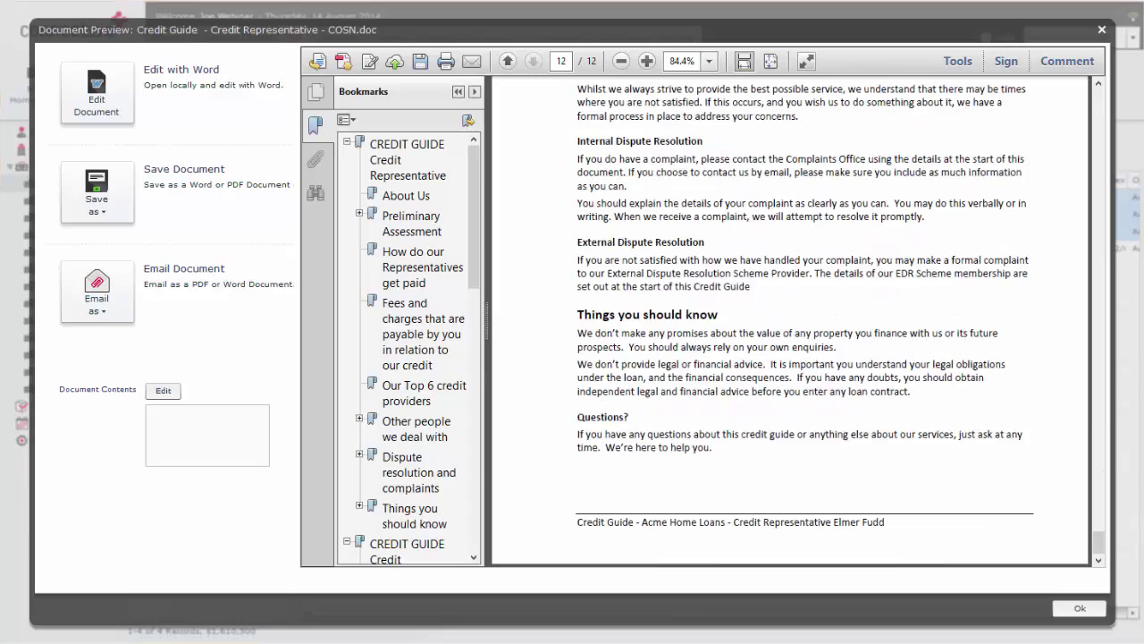
left_click(1102, 28)
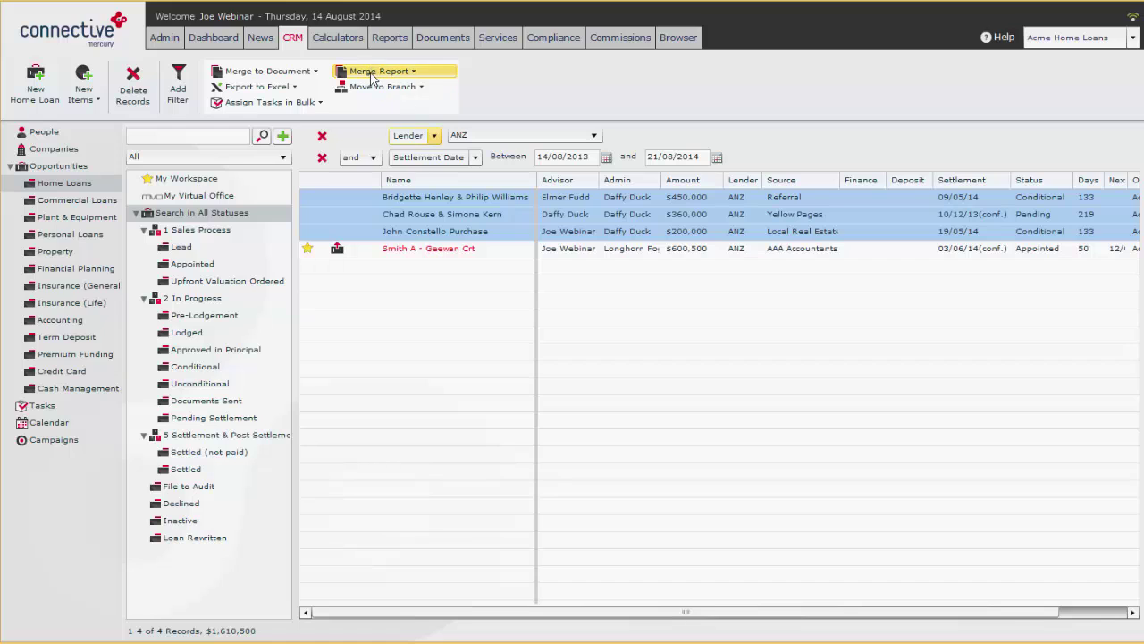
- Generate the ACME Opportunity Report for the selected home loans, review its preview and close it
left_click(371, 73)
left_click(368, 95)
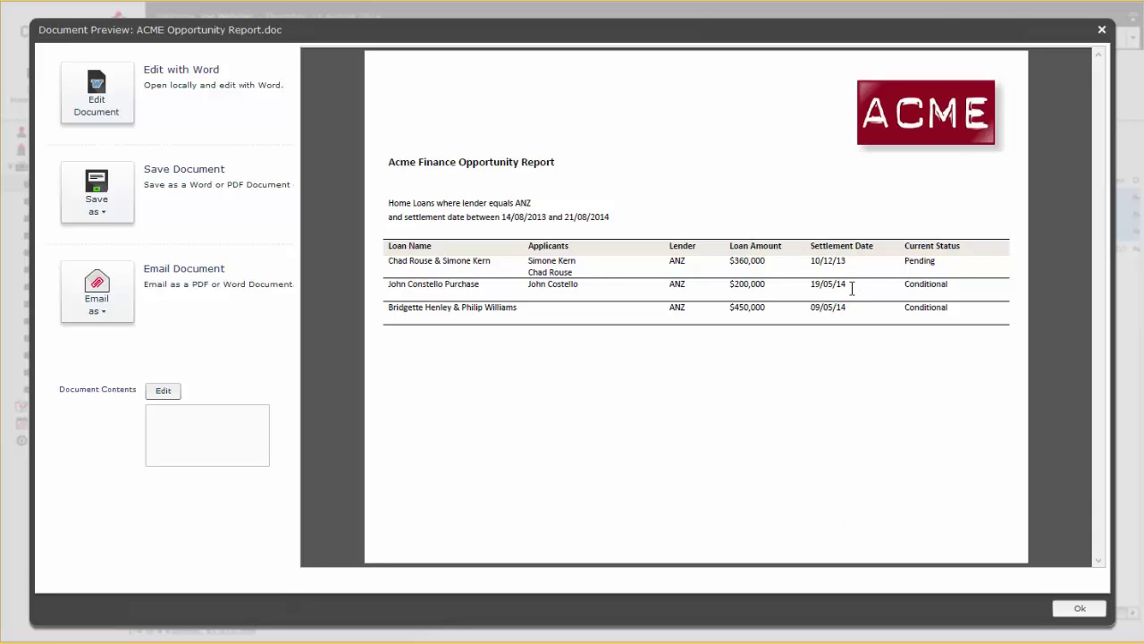
left_click_drag(940, 32, 938, 35)
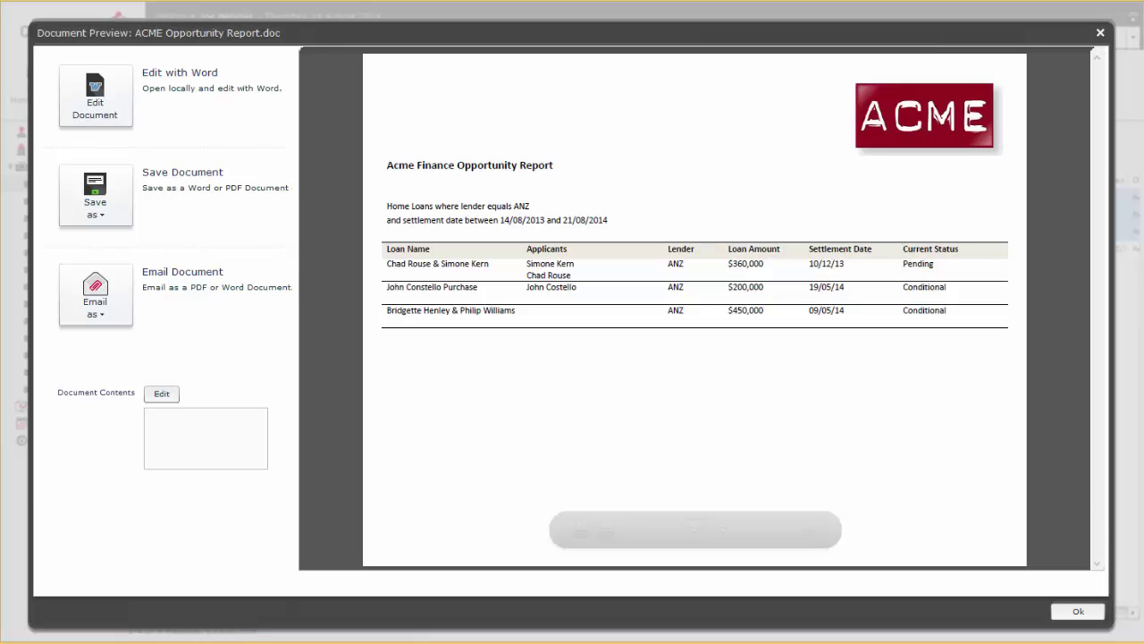
left_click(1100, 32)
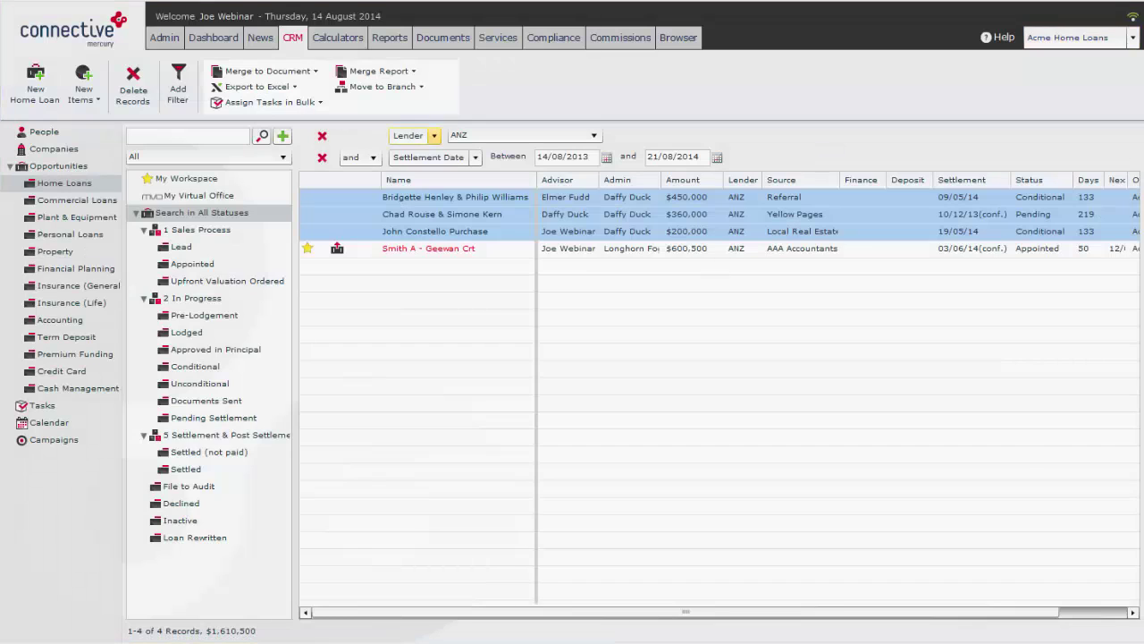